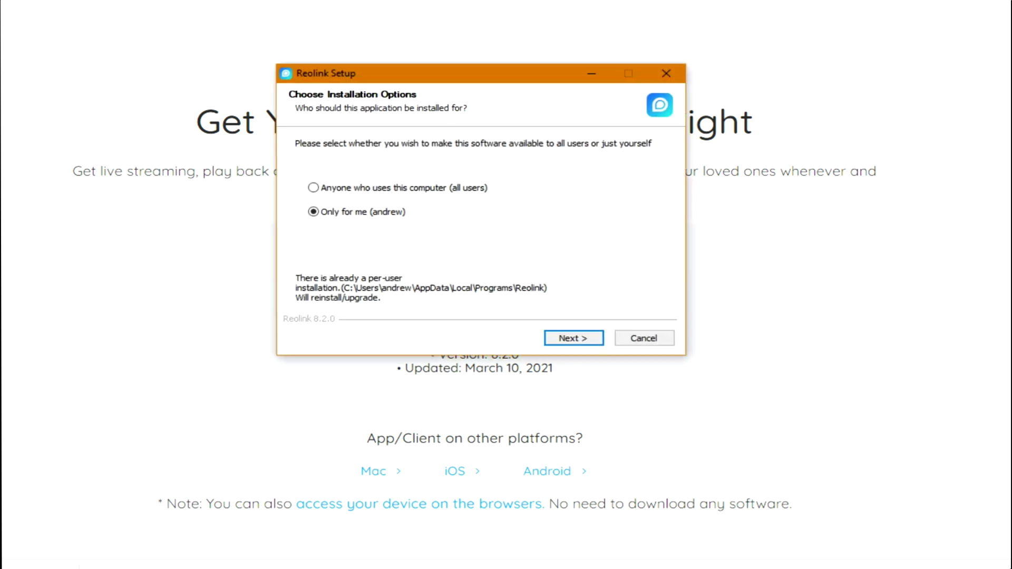
Step: Install Reolink 8.2.0 for the current user into the default folder and launch the client
click(574, 336)
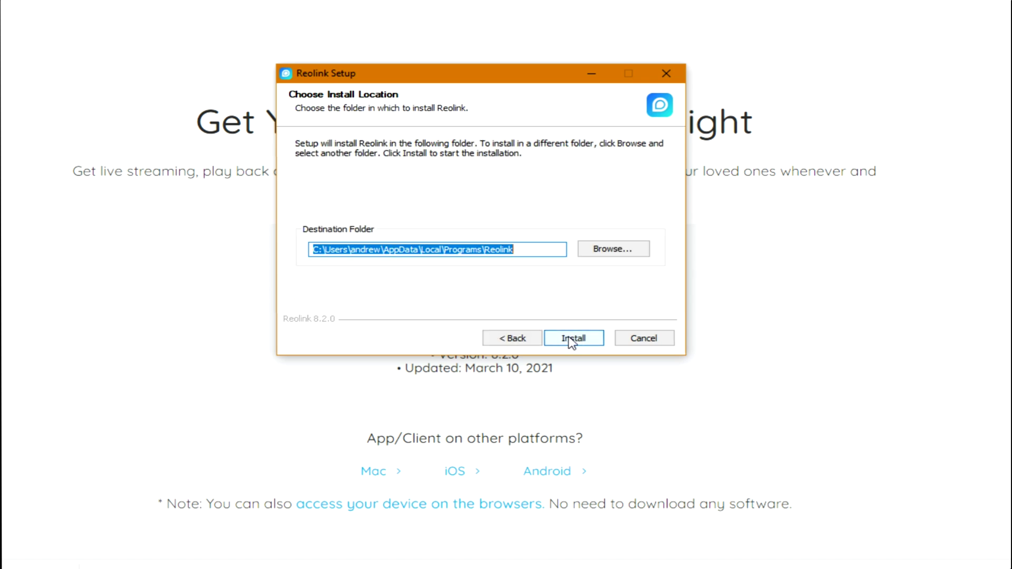
click(570, 340)
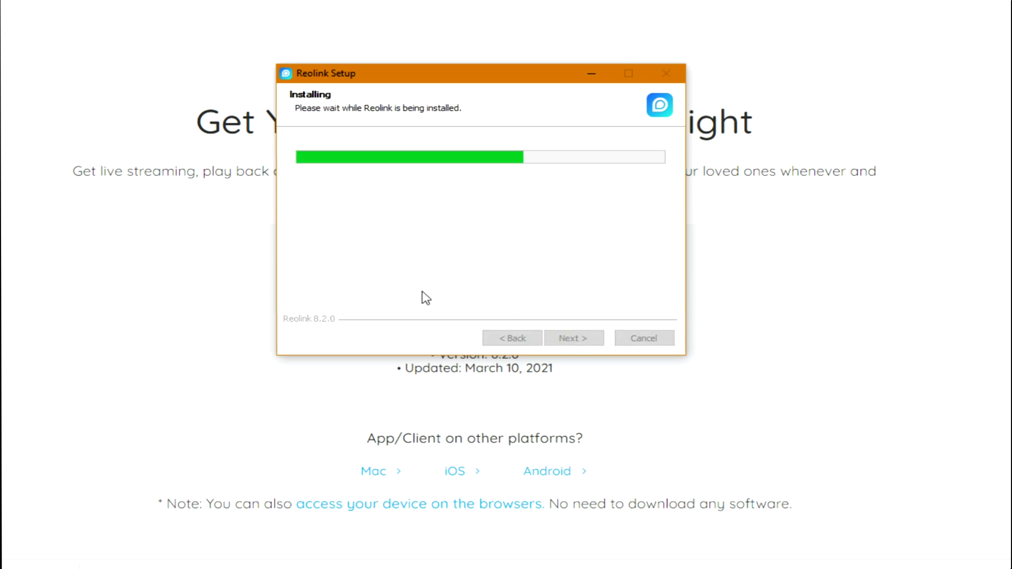
key(Return)
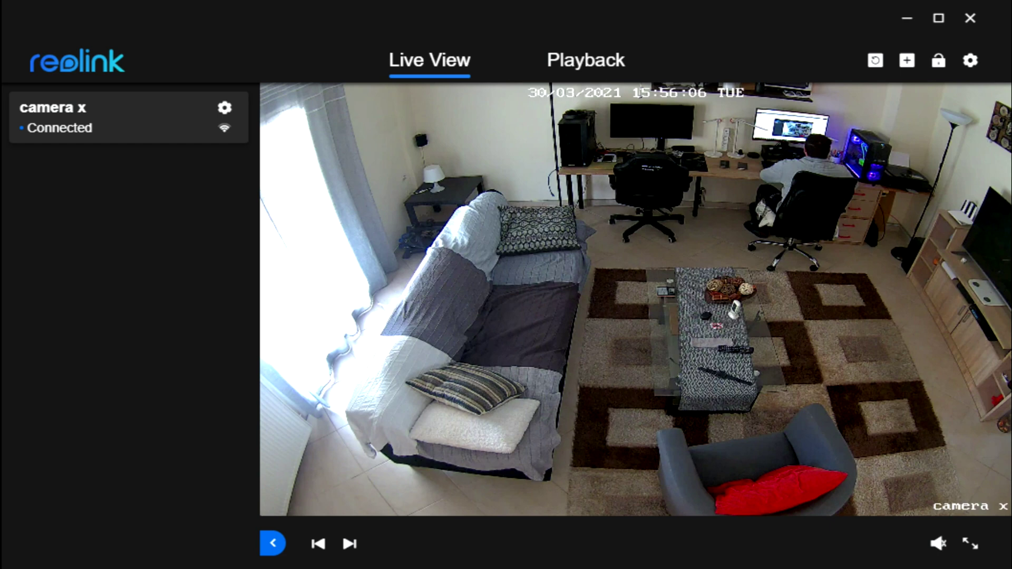
Step: Flip camera x's picture upside down in its Display settings and check the Live View
click(274, 544)
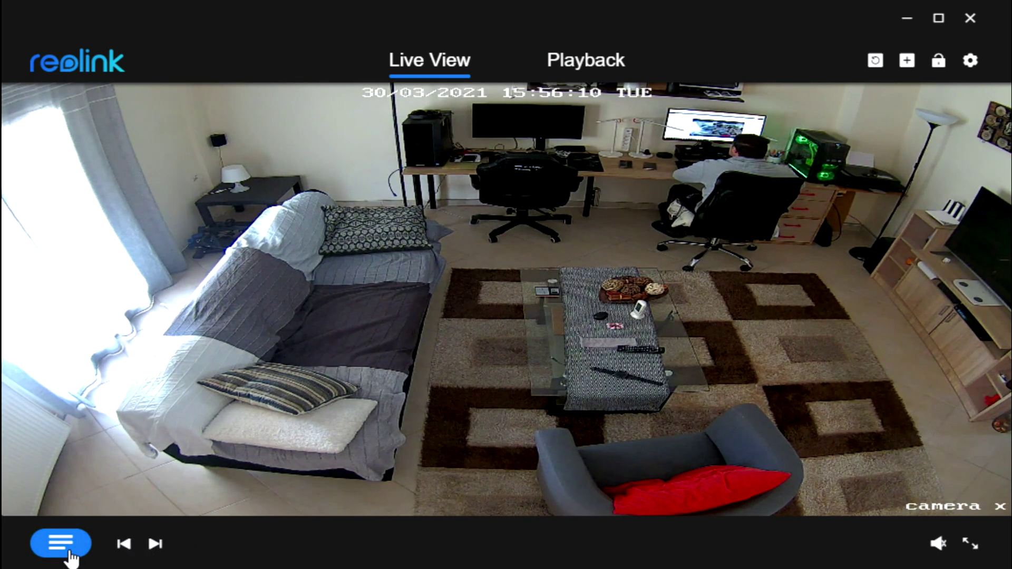
click(61, 543)
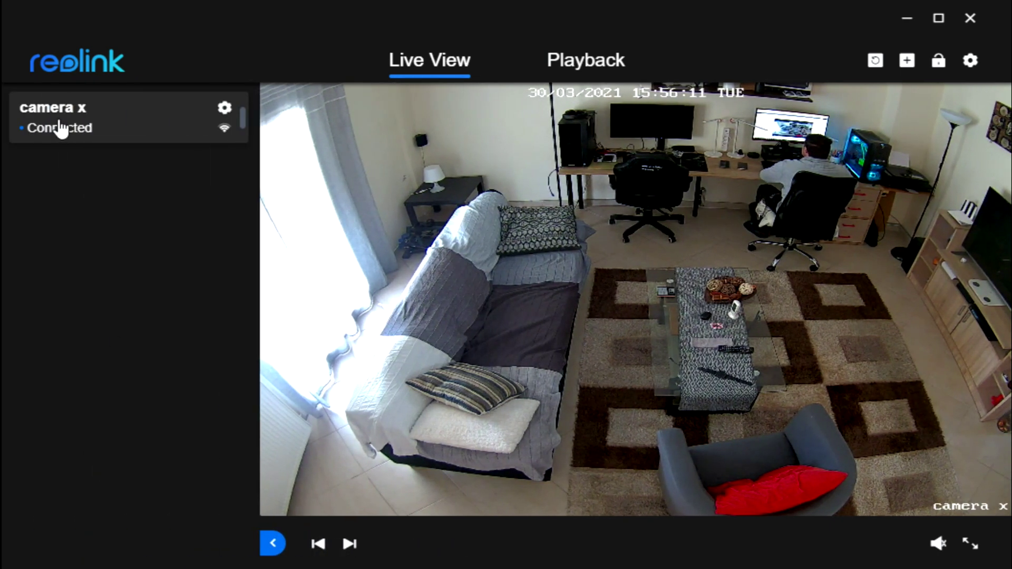
click(225, 108)
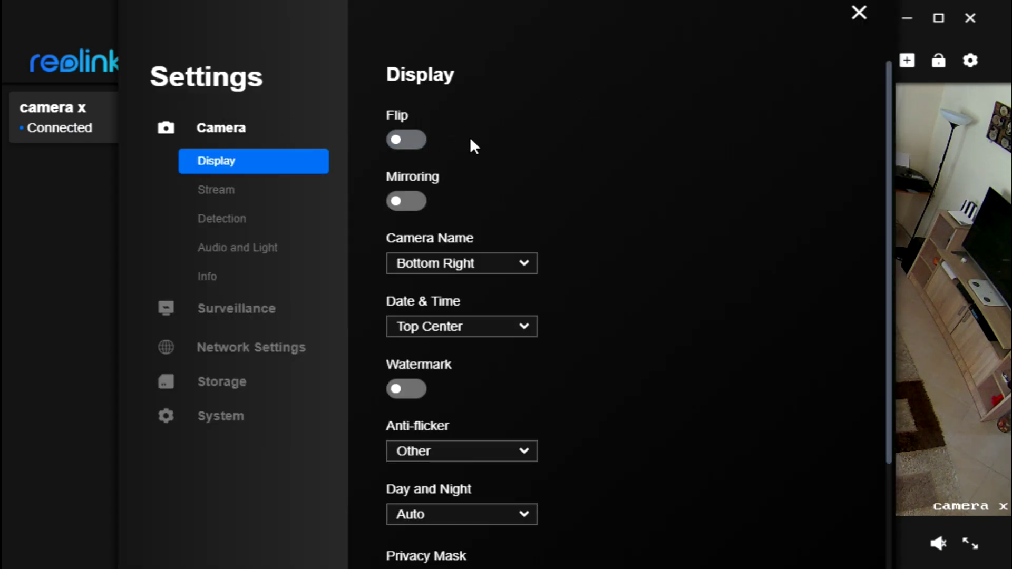
click(403, 142)
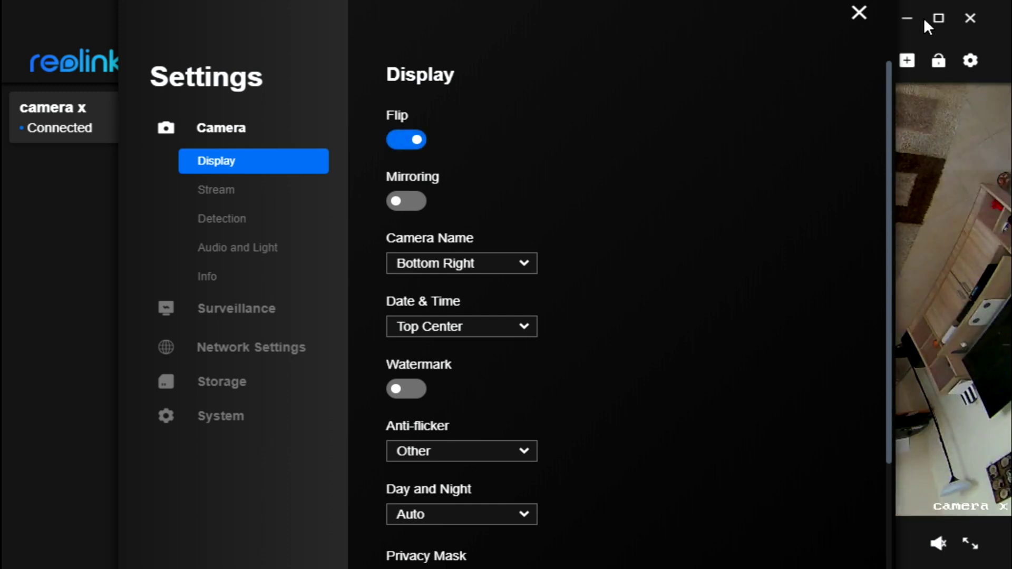
click(859, 14)
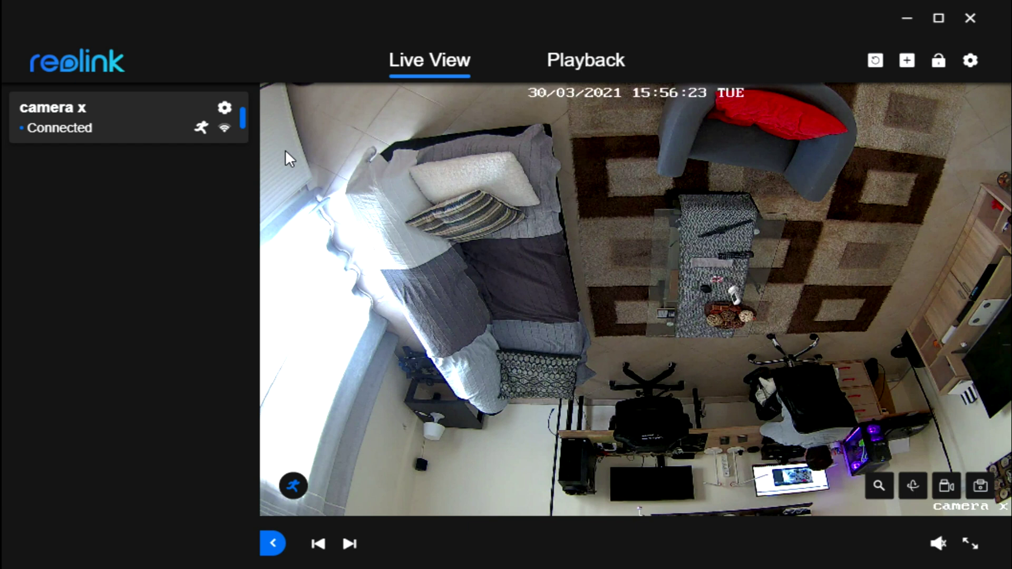
Step: Turn Flip back off, switch Mirroring on, and view the mirrored live image
click(224, 111)
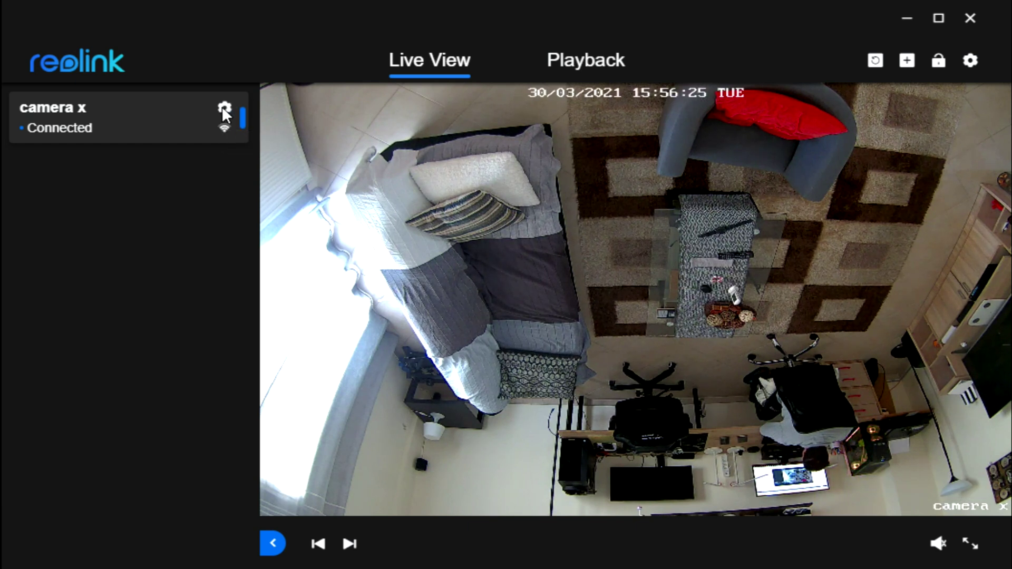
click(407, 140)
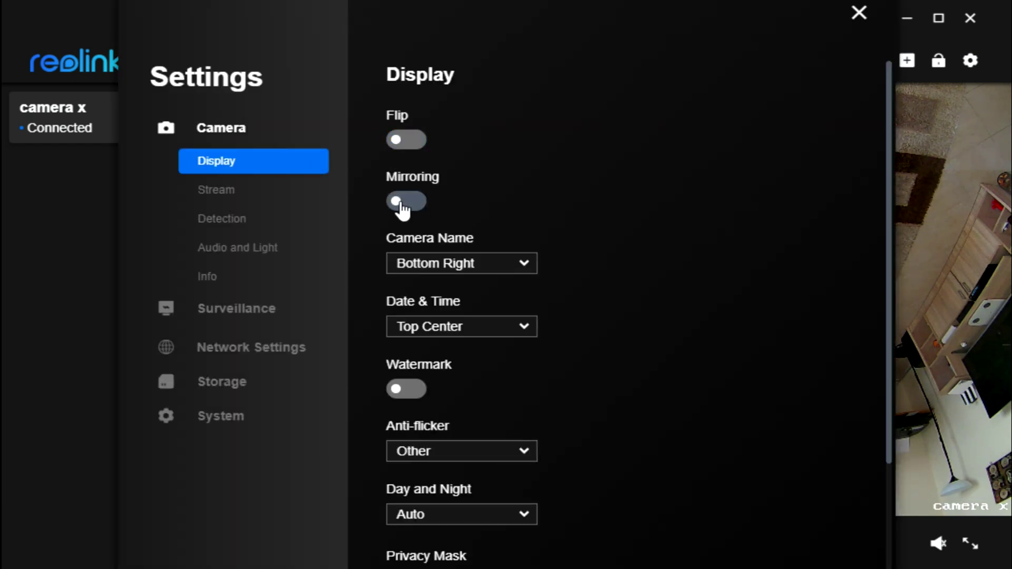
click(403, 203)
click(858, 13)
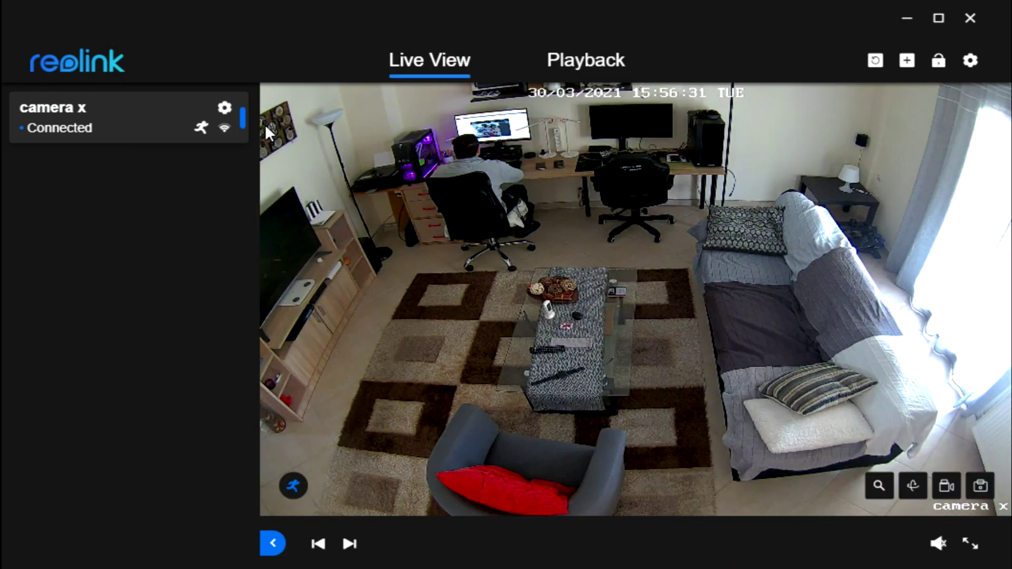
Step: Turn Mirroring back off and review the camera name position choices
click(225, 107)
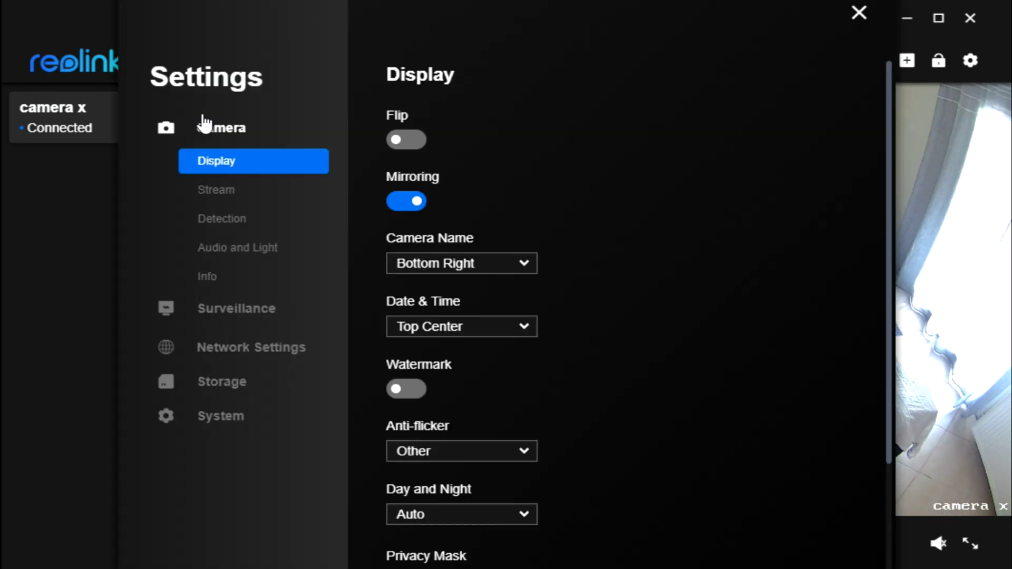
click(405, 200)
click(504, 272)
Step: Keep the camera name at Bottom Right and the date and time at Top Center
click(505, 272)
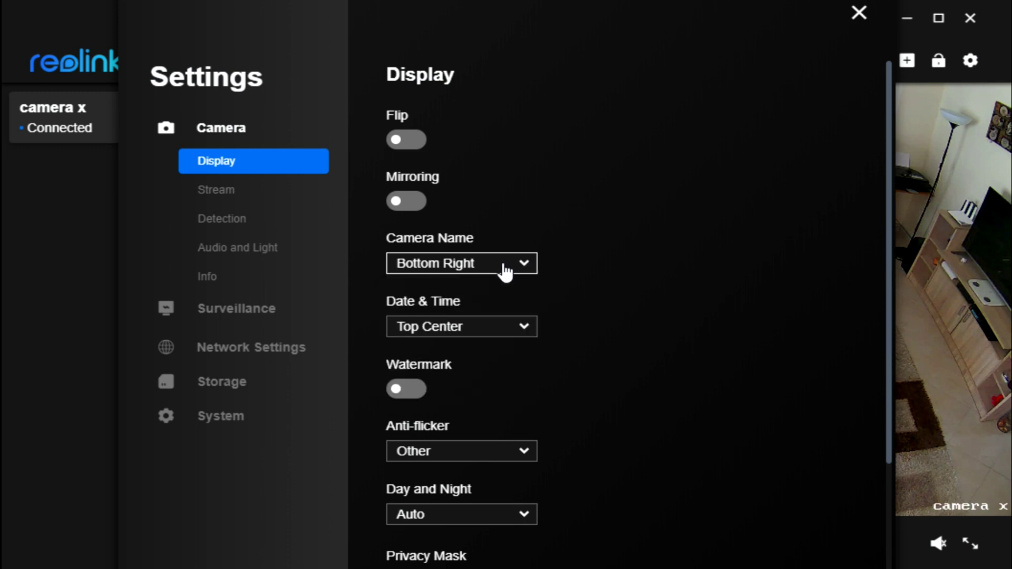
click(488, 332)
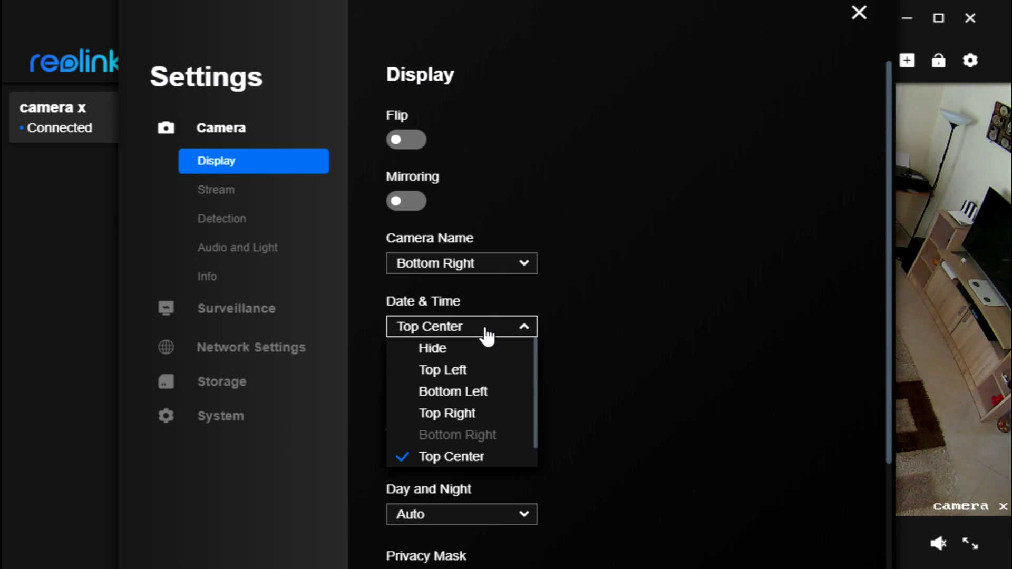
click(477, 333)
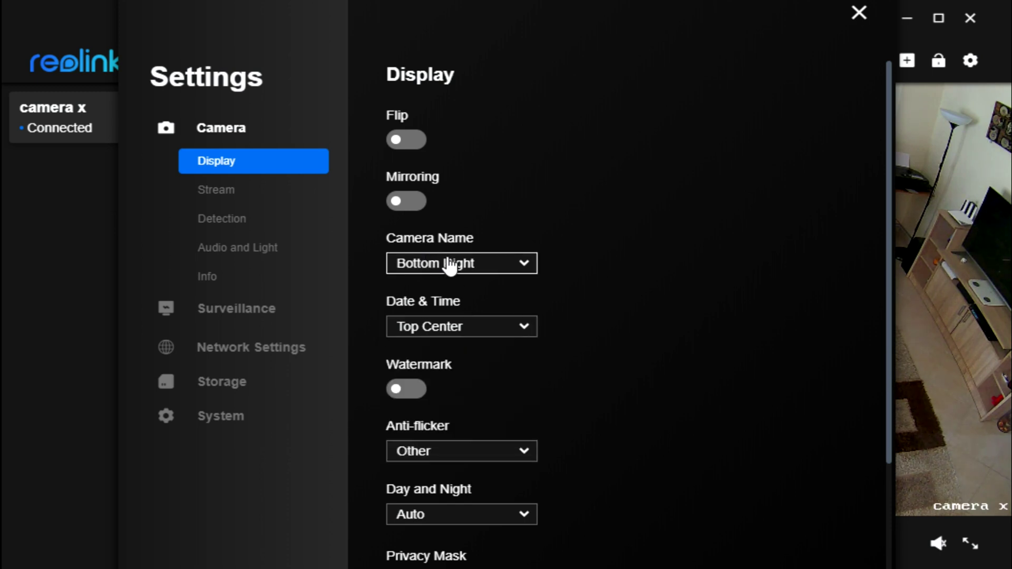
click(456, 264)
click(481, 267)
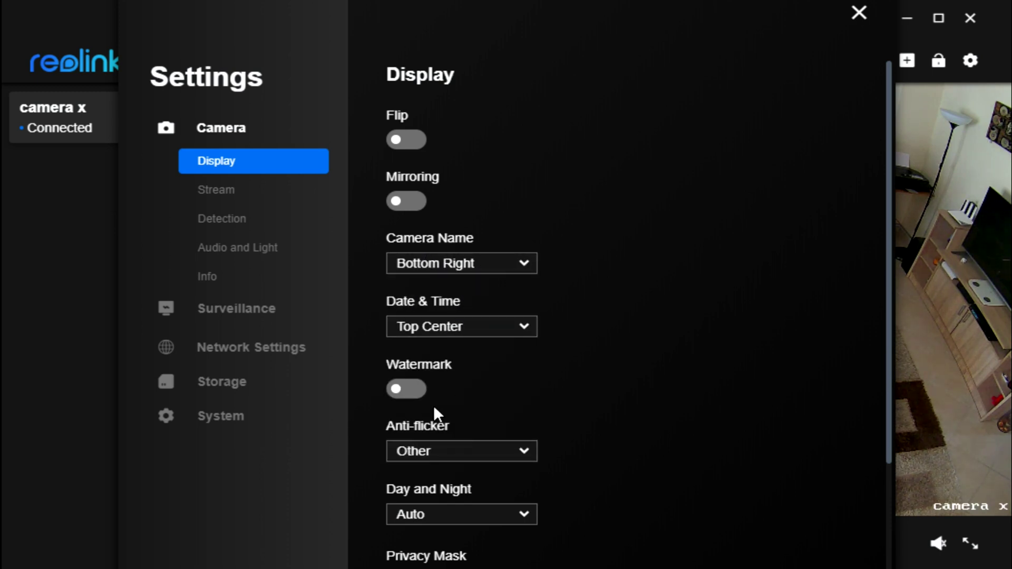
Step: Toggle Watermark on and back off, and leave day/night mode on Auto
click(401, 392)
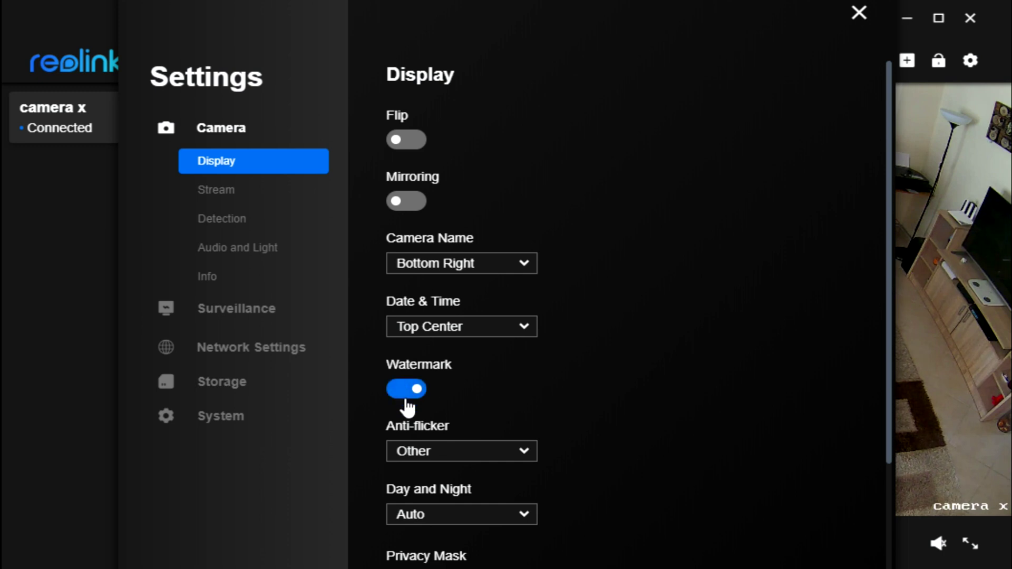
click(425, 393)
scroll(475, 400, down, 3)
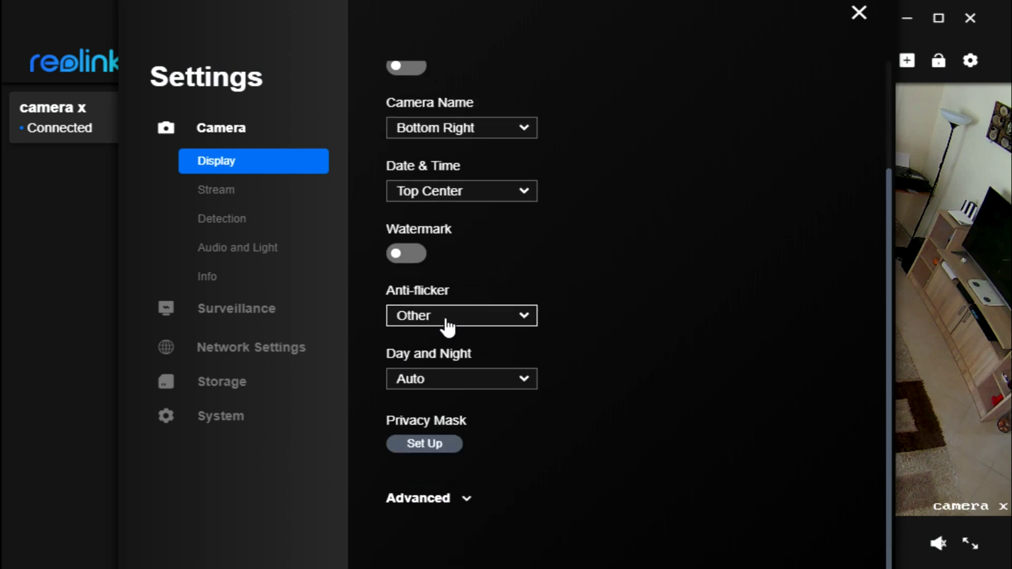
click(464, 383)
click(476, 384)
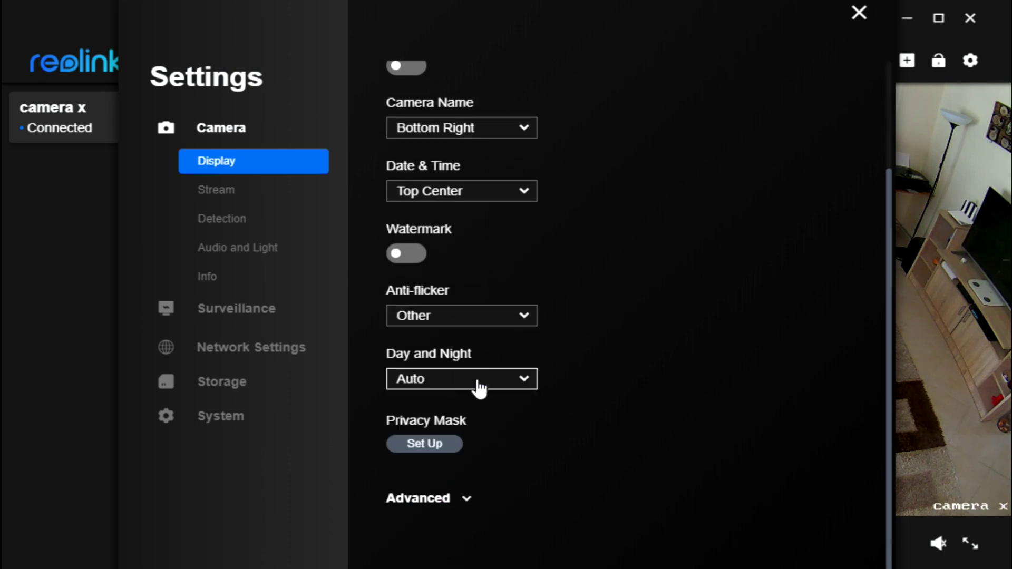
Step: Draw a privacy mask rectangle over the room's centre and save it
click(451, 446)
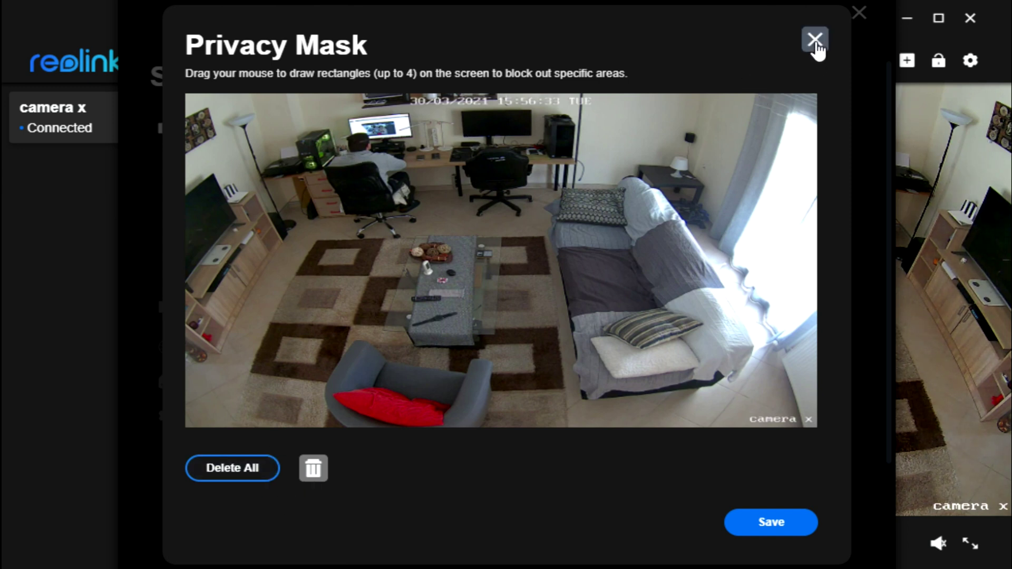
drag(354, 170, 652, 323)
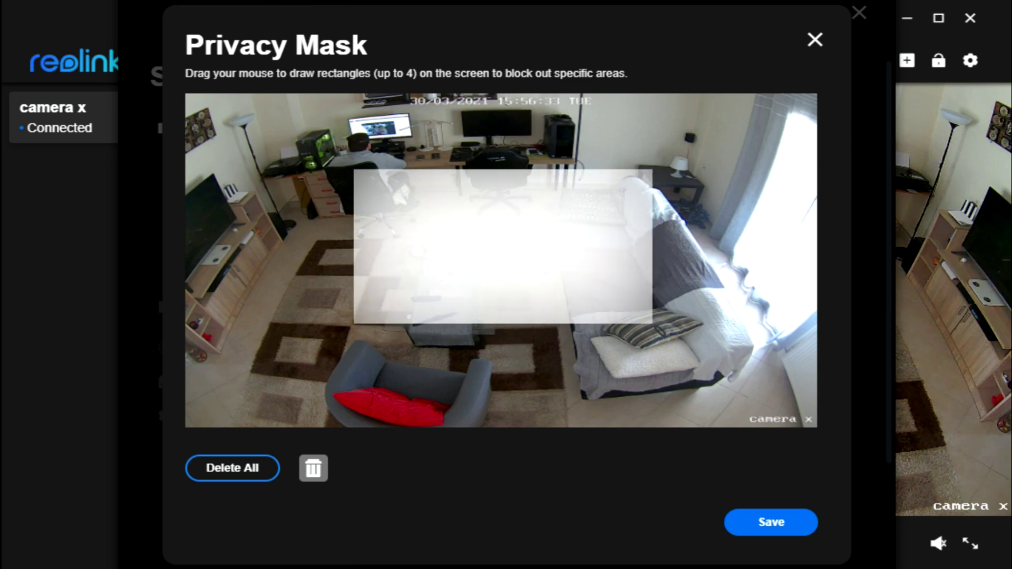
click(405, 213)
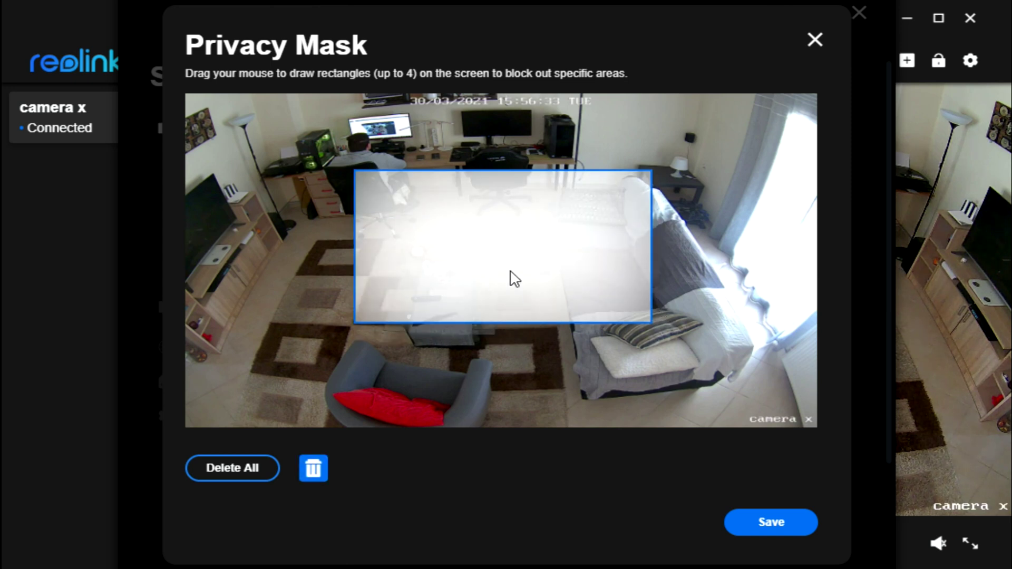
click(772, 524)
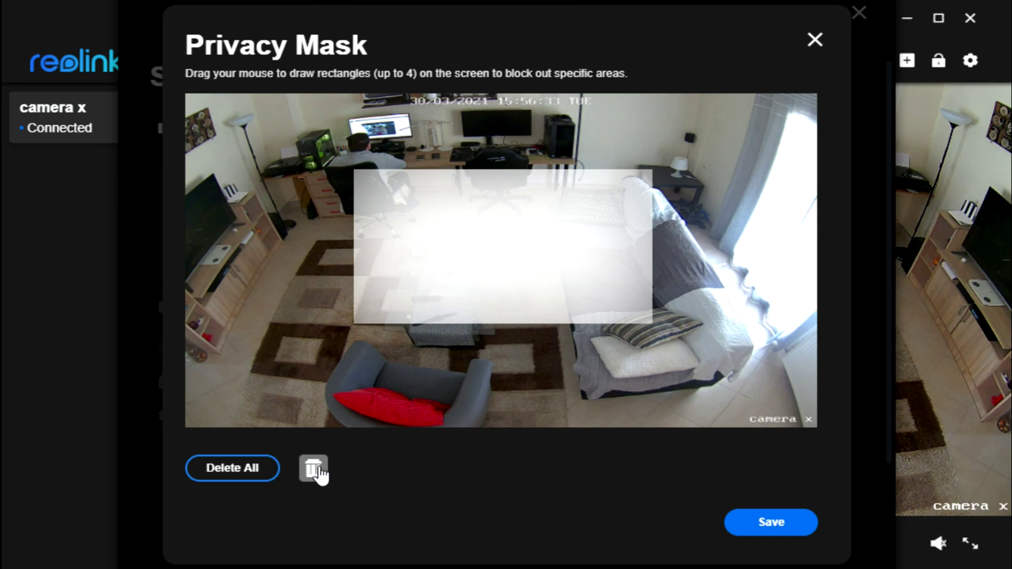
Step: Delete all privacy masks, save the removal, and close the mask editor
click(252, 477)
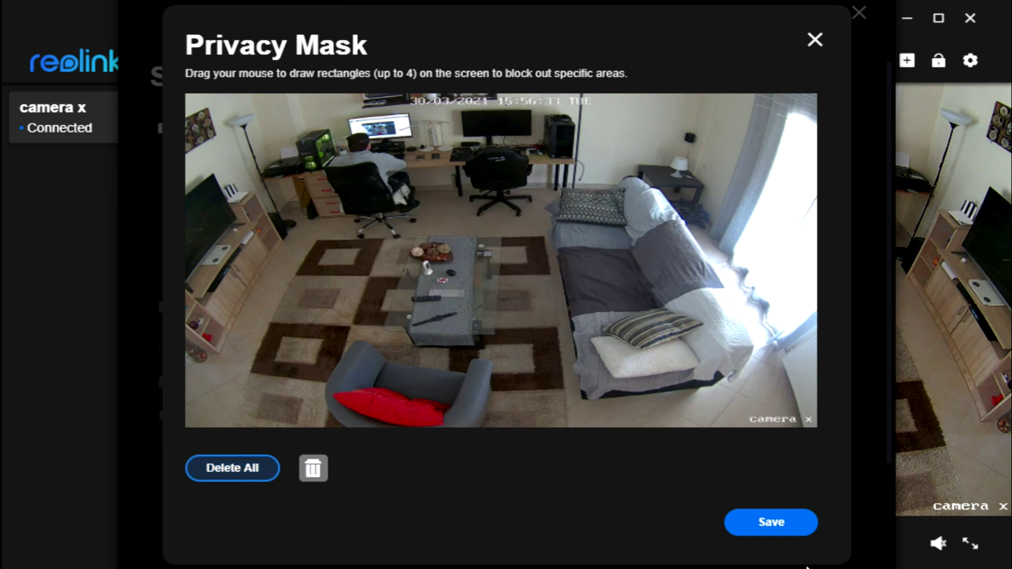
click(801, 530)
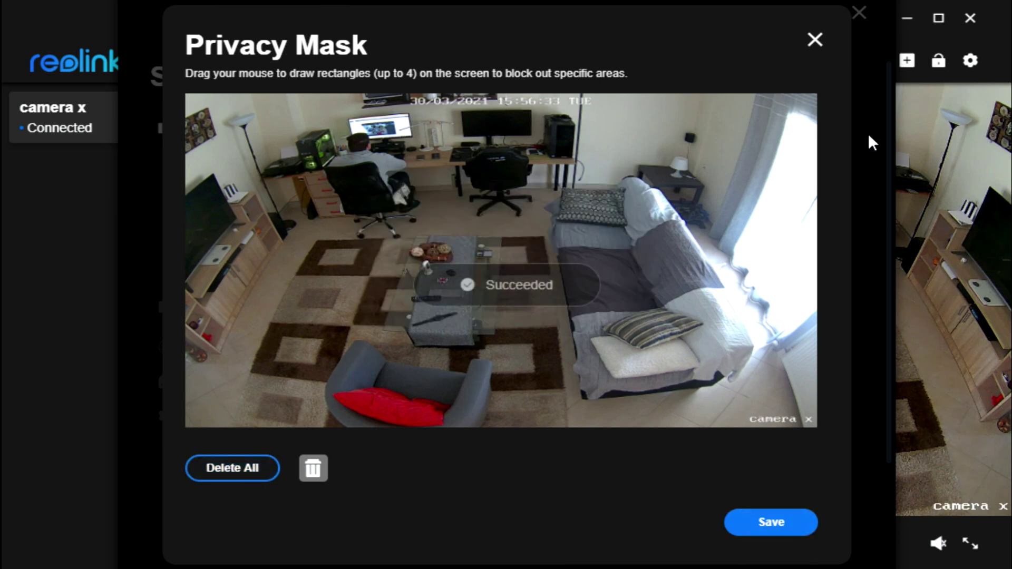
click(815, 40)
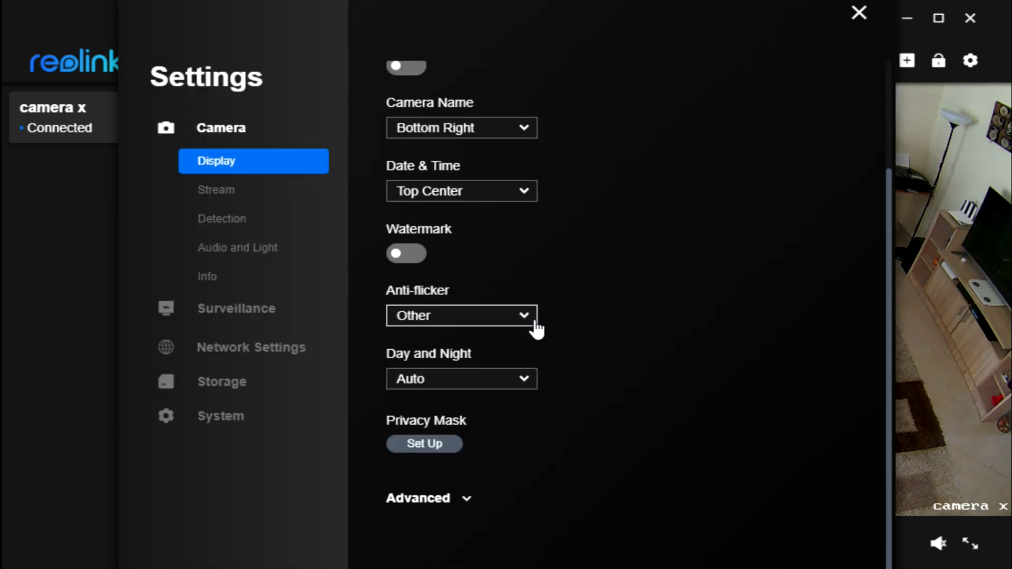
Step: In Advanced display settings, set brightness 134, contrast 130, saturation 131 and hue 125
click(466, 499)
scroll(655, 384, down, 7)
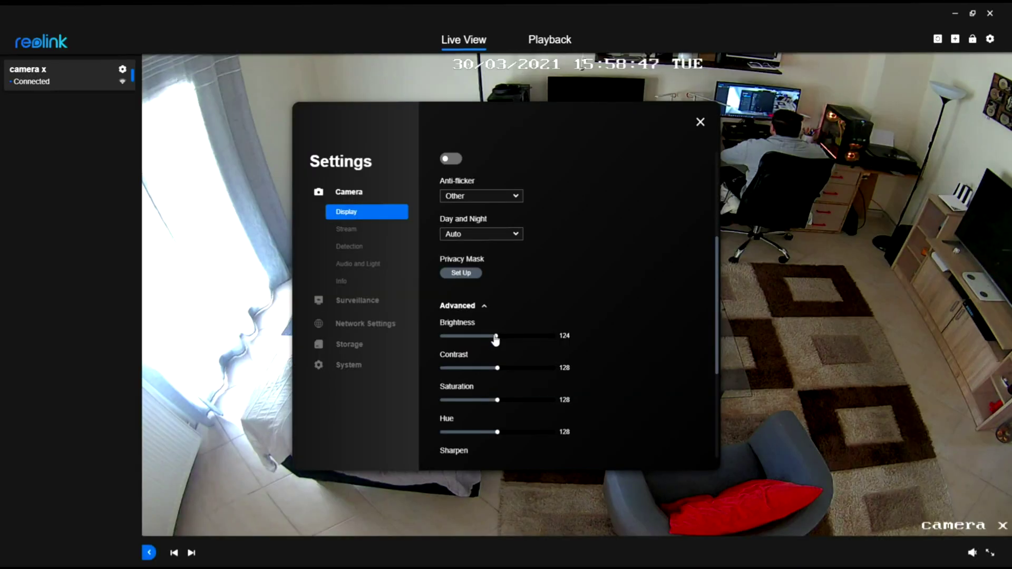
drag(490, 187, 555, 187)
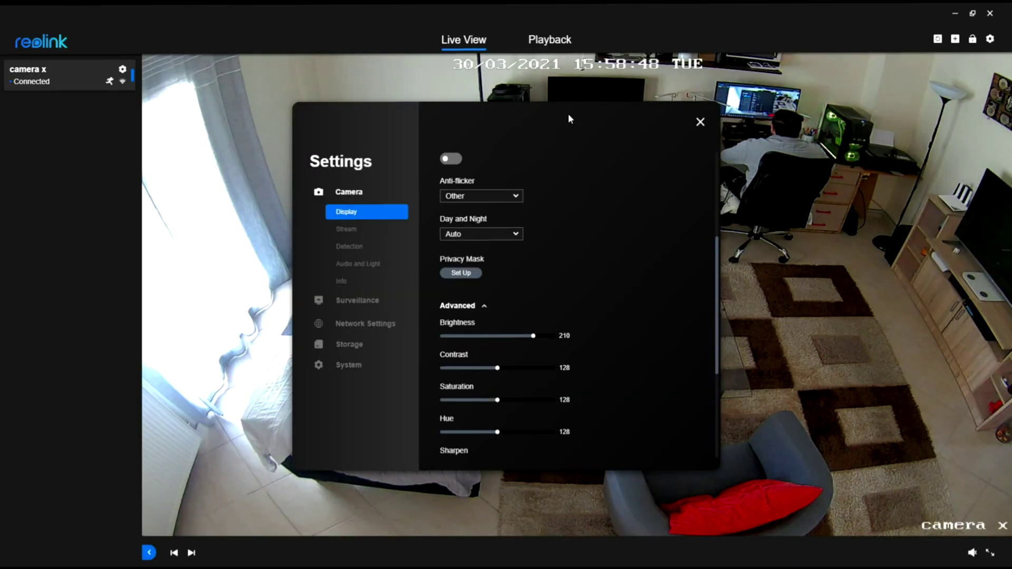
drag(568, 113, 418, 112)
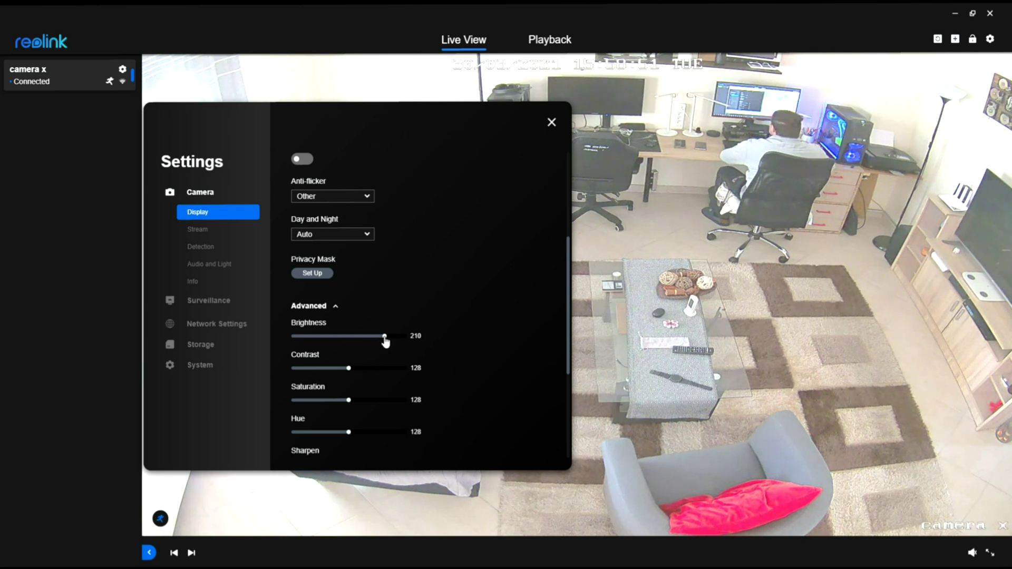
drag(384, 337, 353, 375)
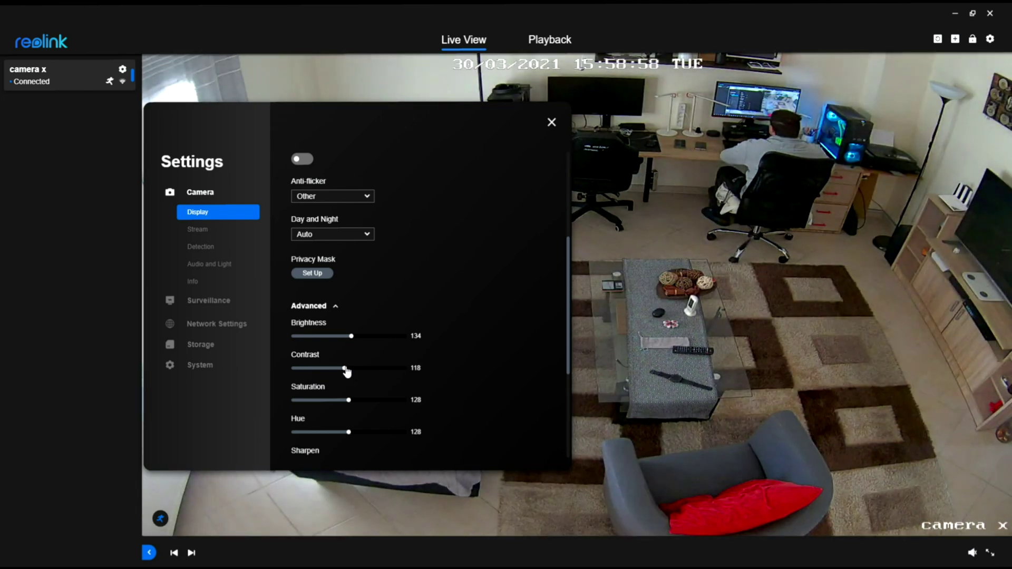
click(349, 369)
drag(347, 402, 349, 432)
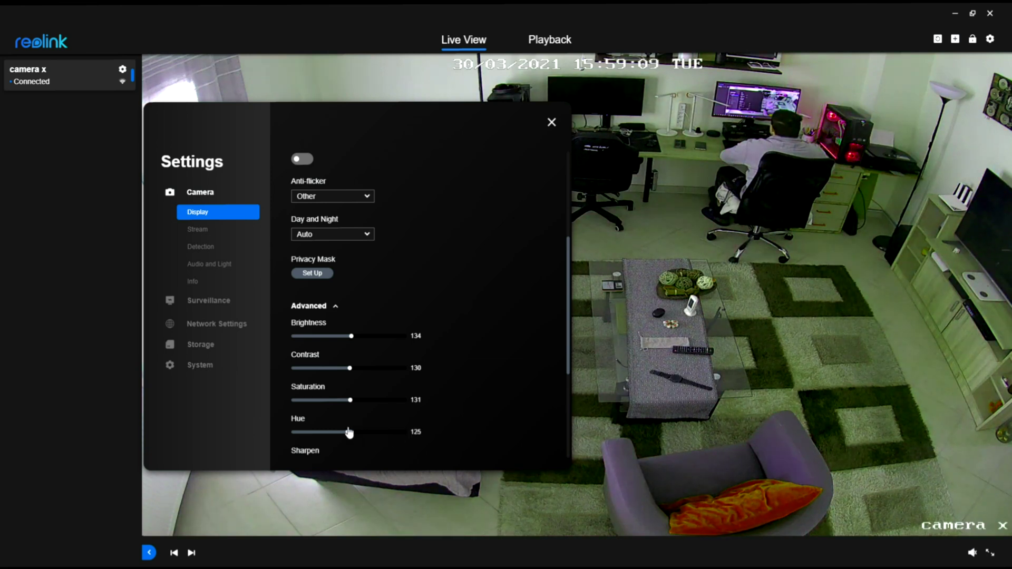
scroll(390, 421, down, 5)
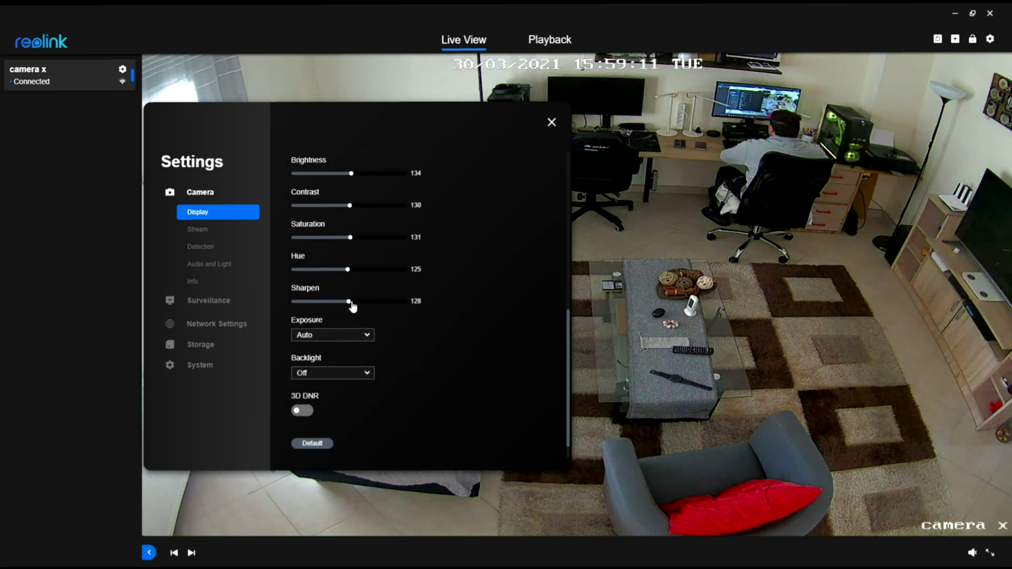
Step: Lower sharpening and try exposure modes Low noise, Anti-smearing, then Manual
mouse_move(352, 307)
mouse_down()
mouse_move(312, 305)
mouse_move(393, 312)
mouse_move(348, 305)
mouse_up()
click(344, 336)
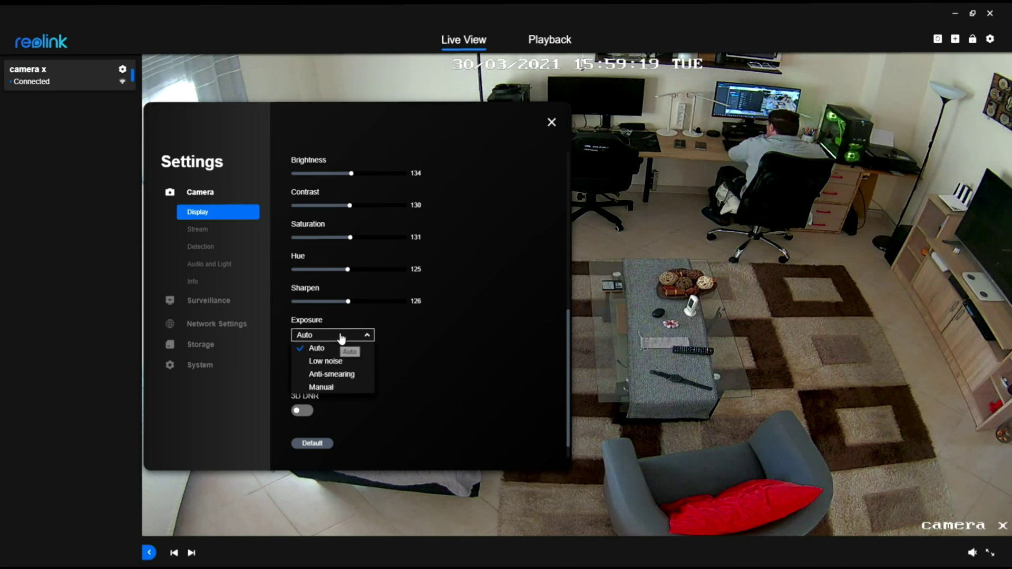
click(353, 360)
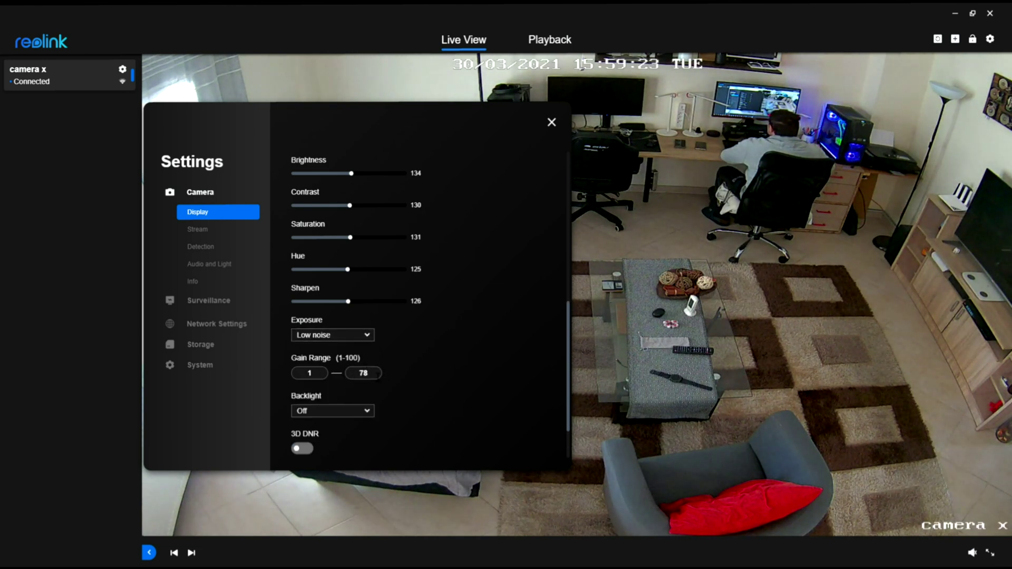
click(332, 335)
click(338, 371)
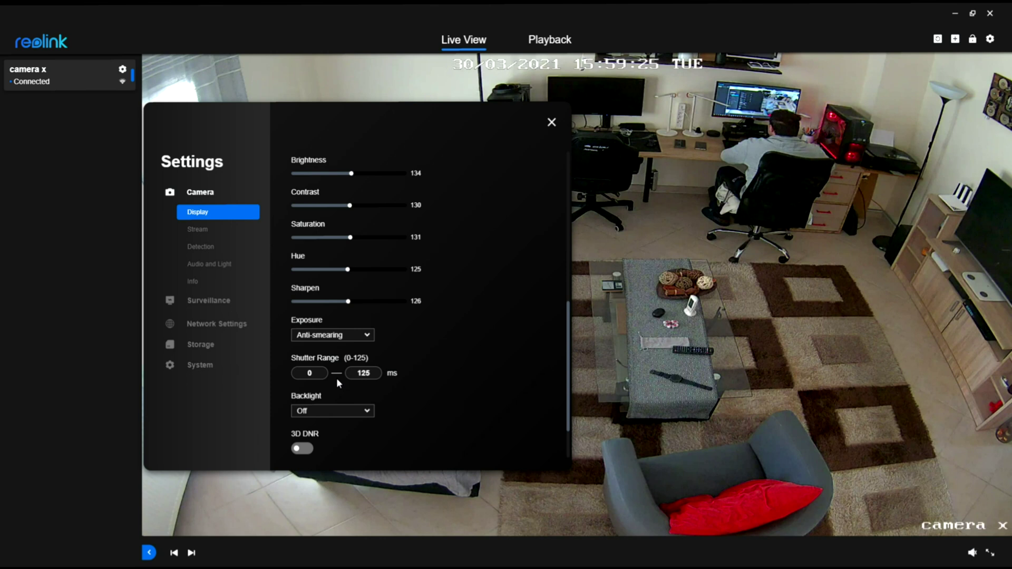
click(348, 336)
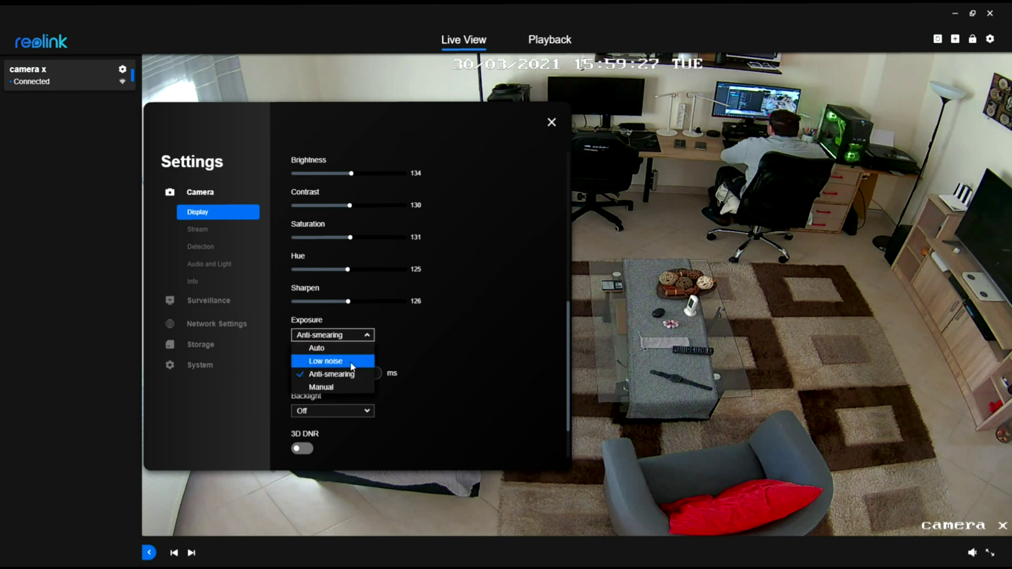
click(350, 388)
Step: Try Backlight compensation and Dynamic Range, then set Backlight to Off
scroll(405, 358, down, 3)
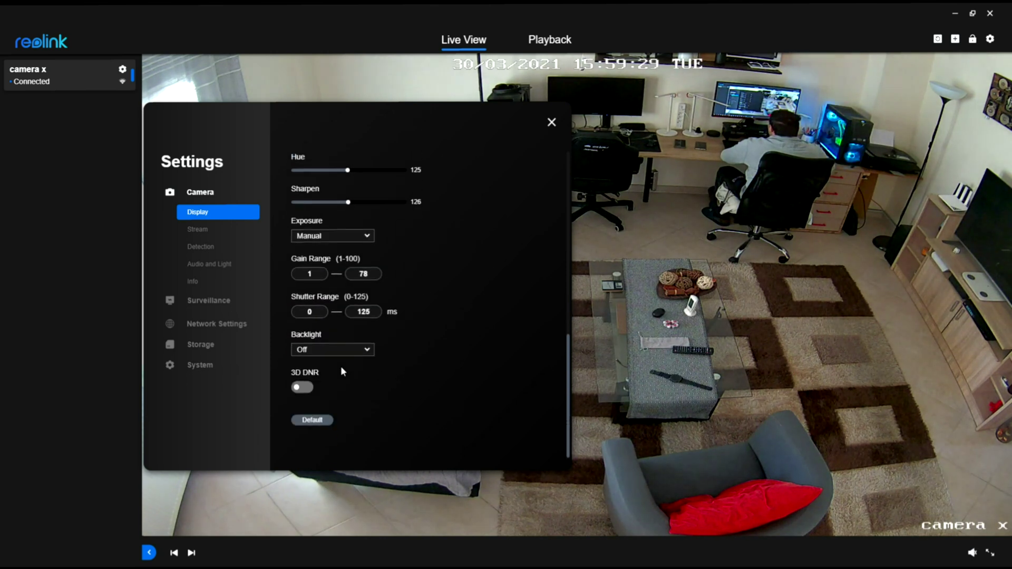
click(324, 350)
click(337, 375)
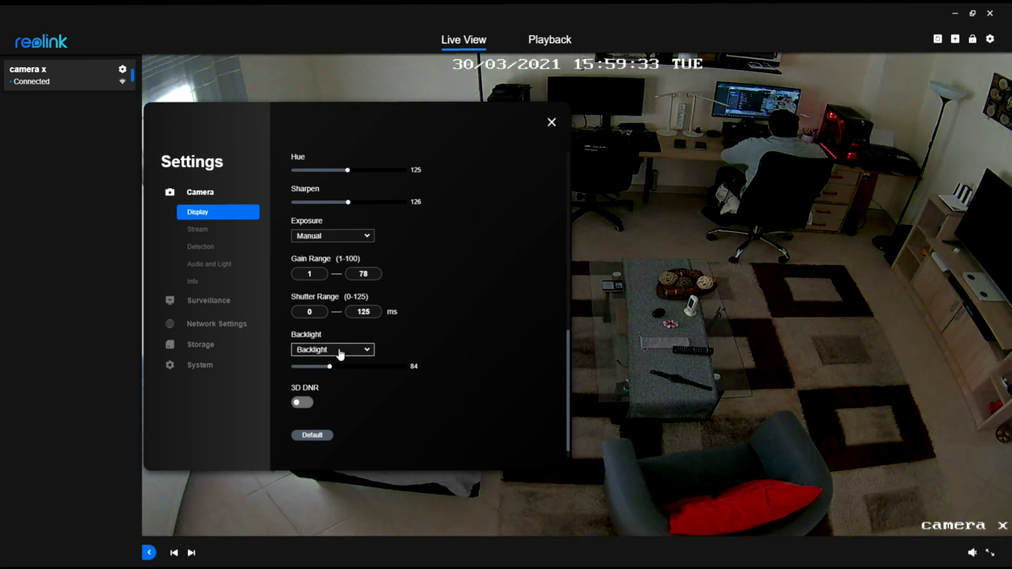
click(338, 352)
click(337, 390)
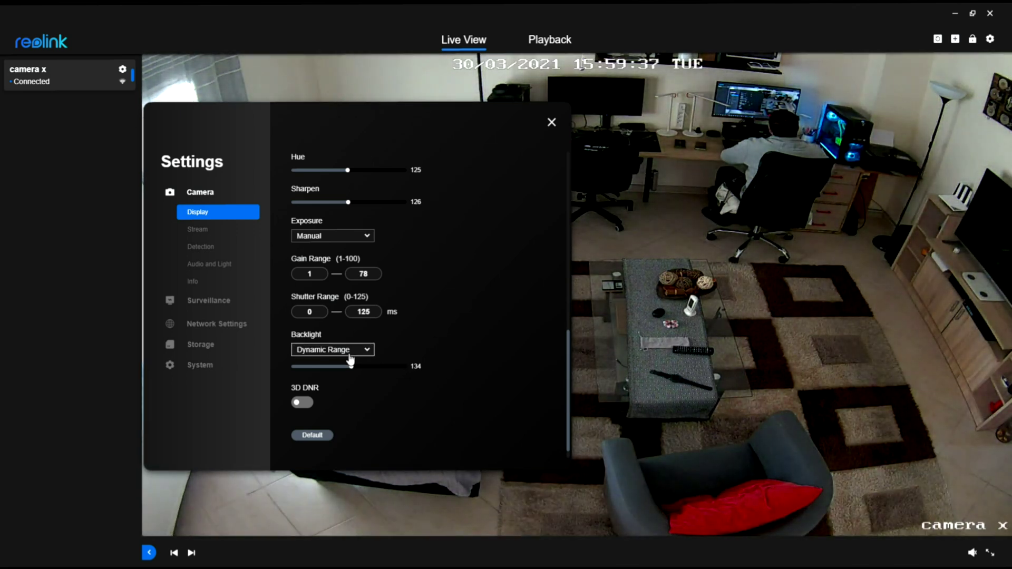
click(342, 353)
click(340, 362)
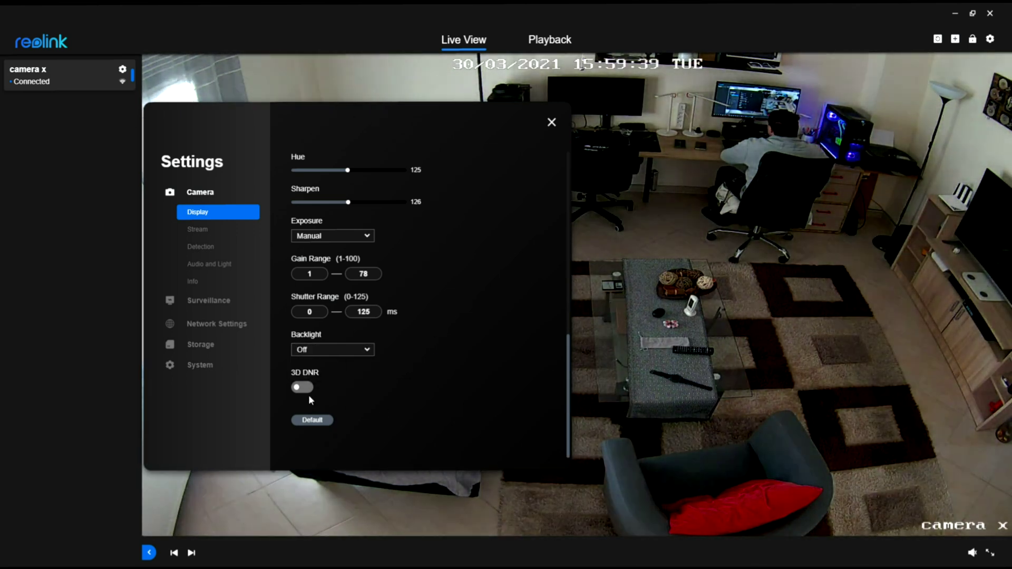
Step: Toggle 3D DNR on and off, then restore the display settings to defaults
click(307, 389)
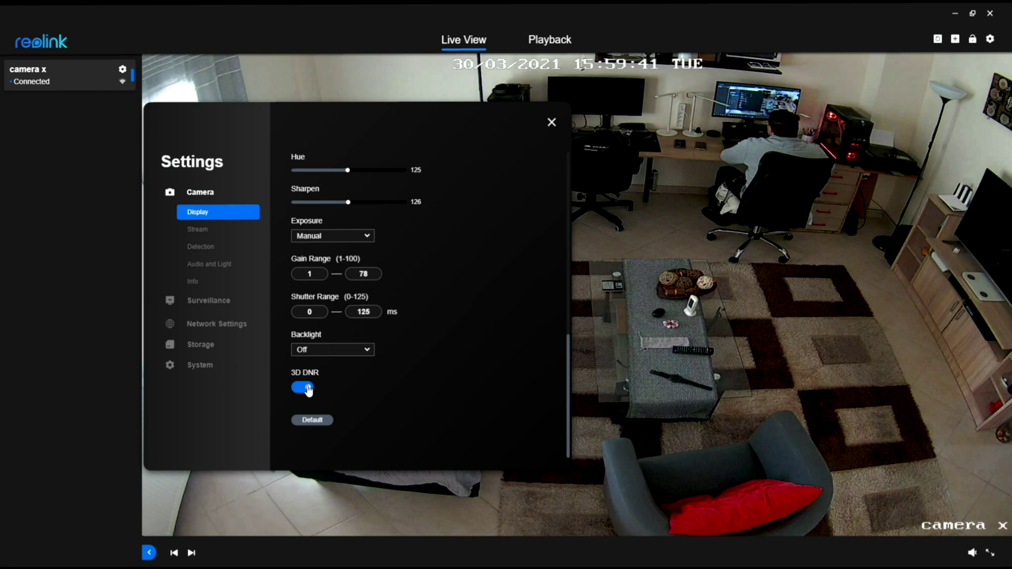
click(307, 389)
click(323, 421)
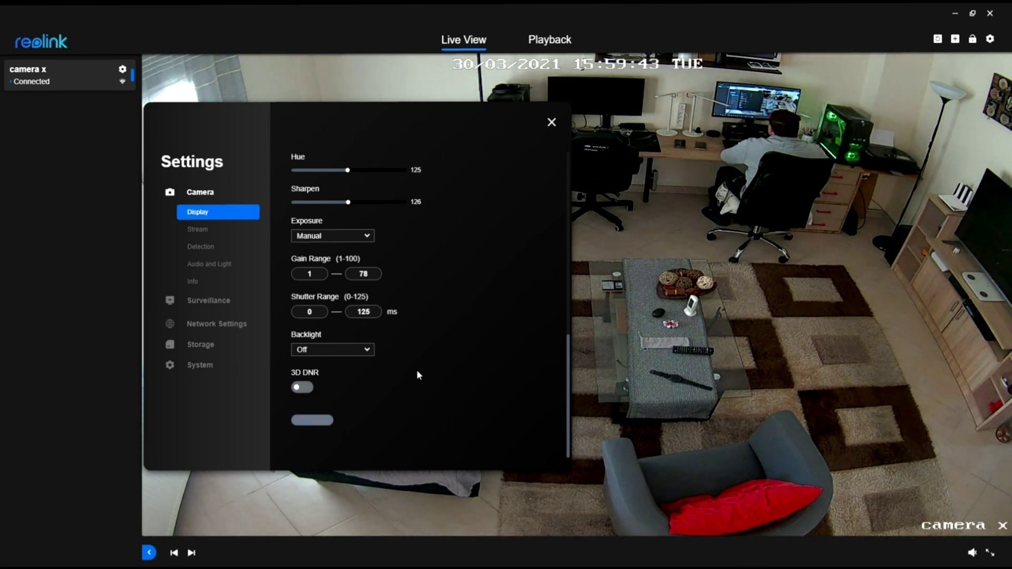
scroll(428, 365, up, 10)
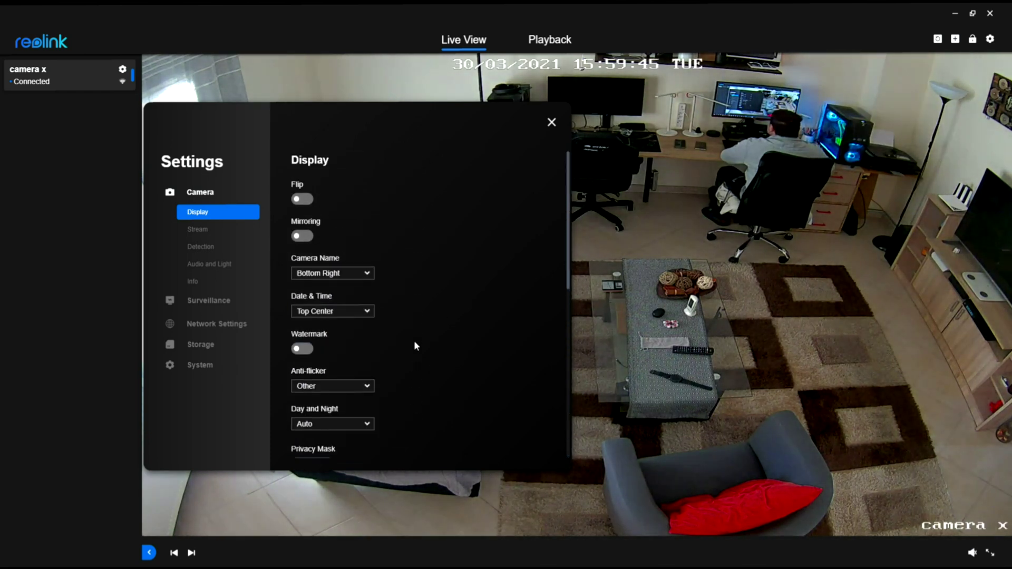
Step: On the Stream page, keep the Clear stream at 2560*1920, 30 fps and 4096 max bitrate
click(211, 231)
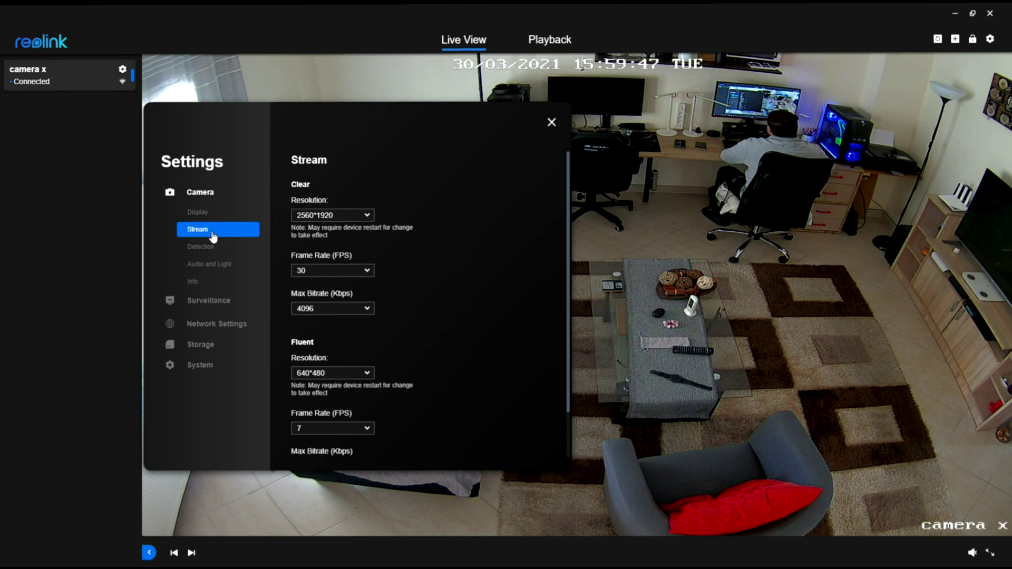
click(358, 217)
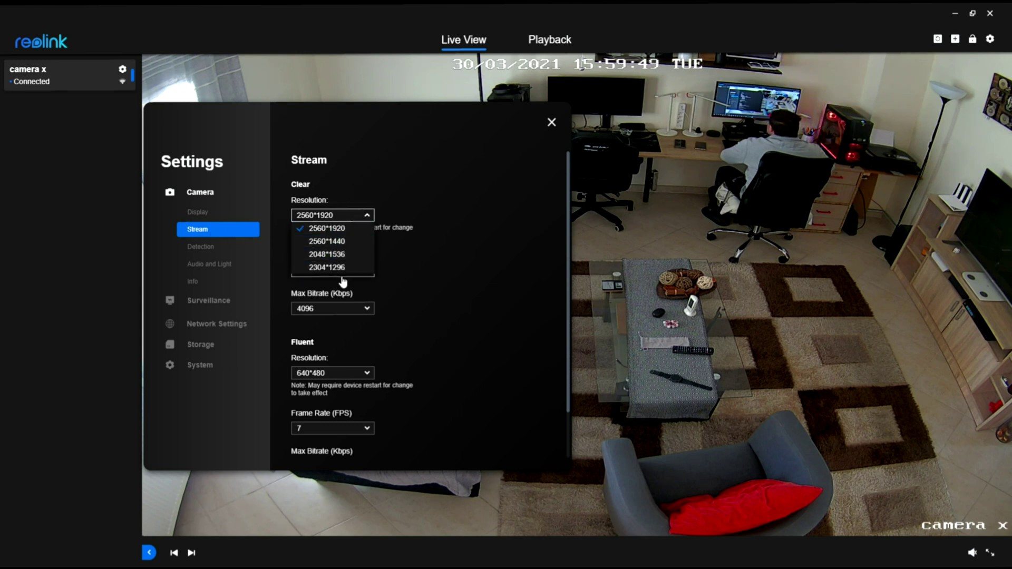
click(446, 265)
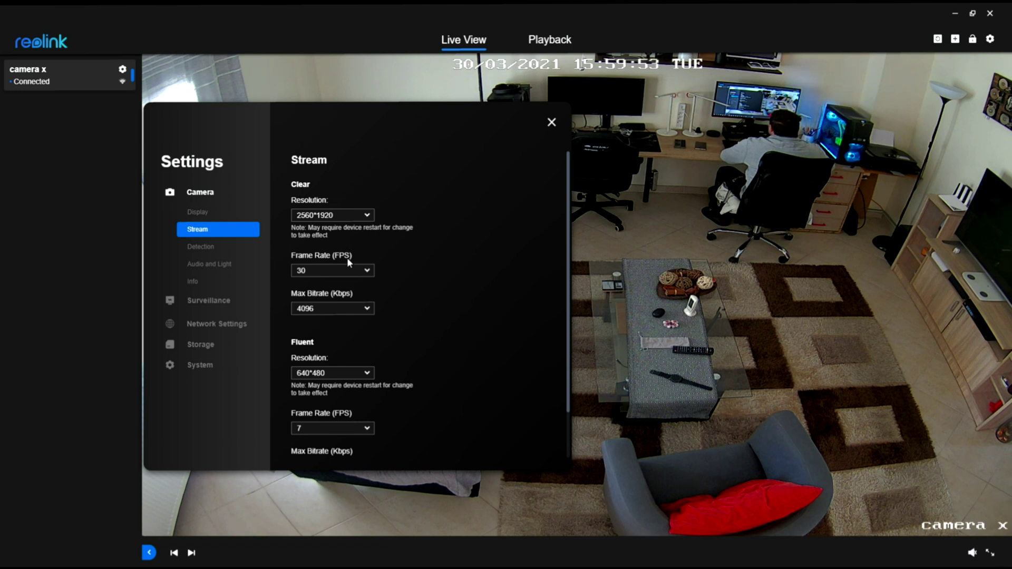
click(348, 271)
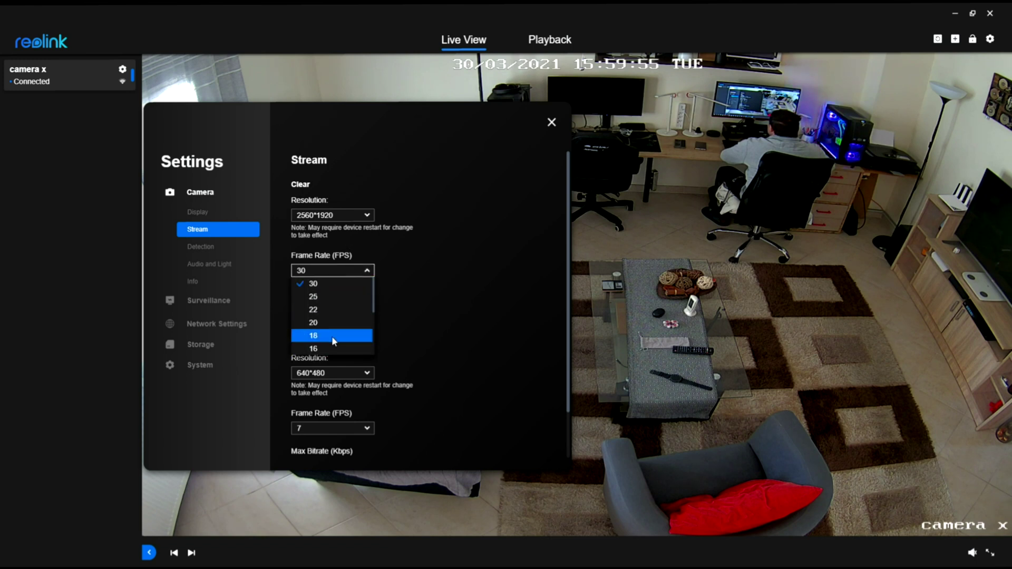
click(428, 289)
click(348, 311)
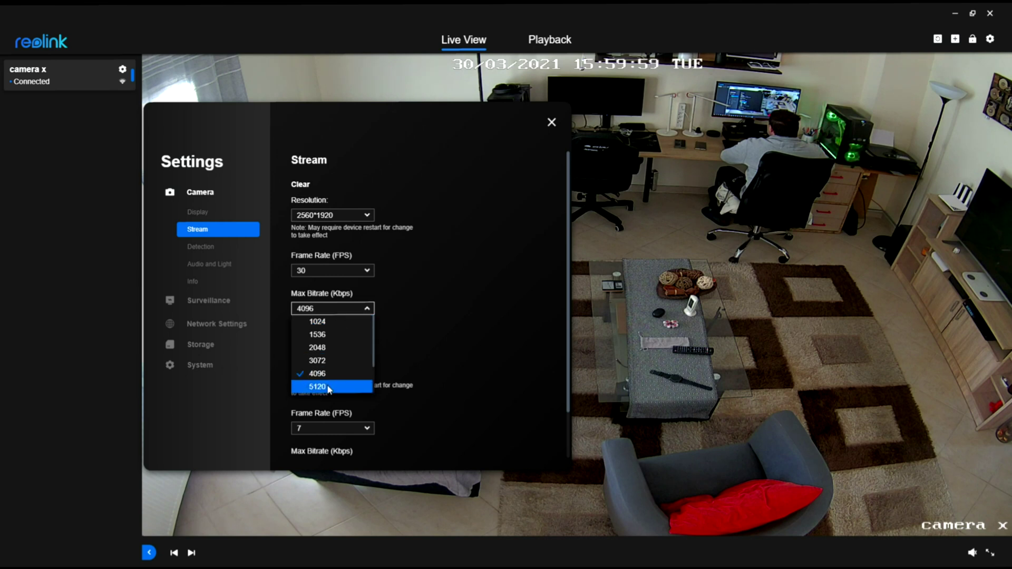
scroll(338, 389, down, 1)
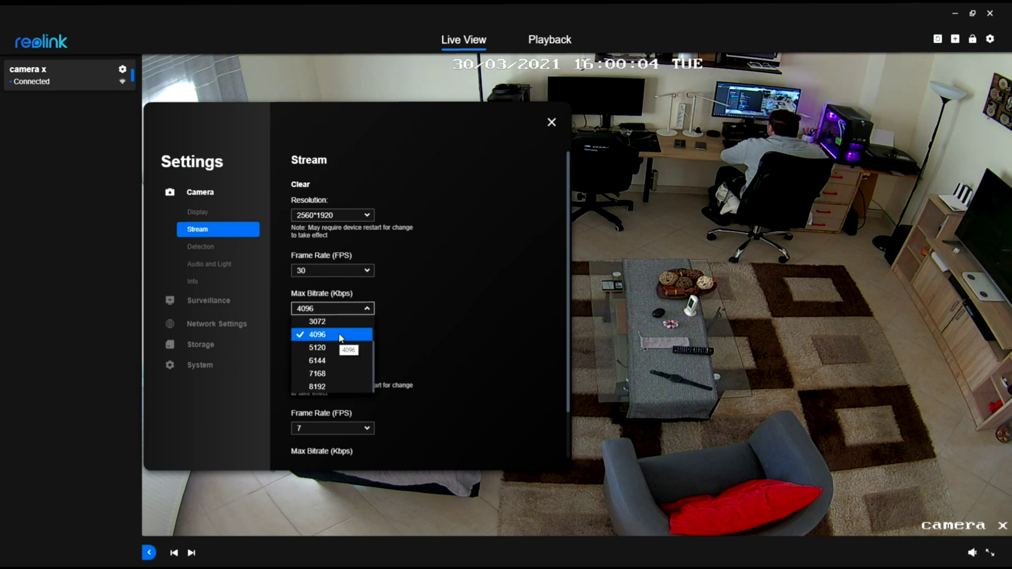
scroll(426, 340, down, 1)
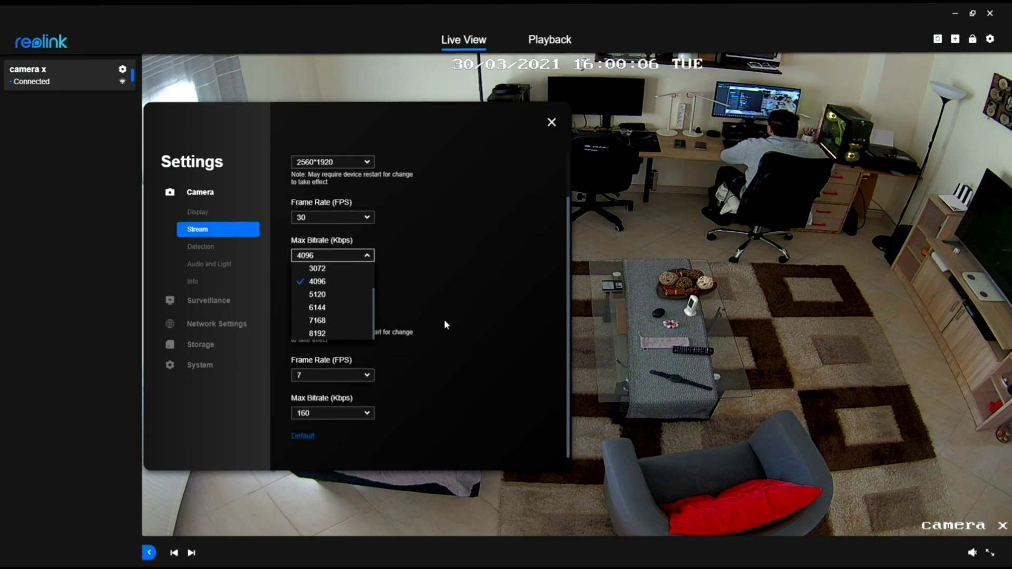
click(444, 318)
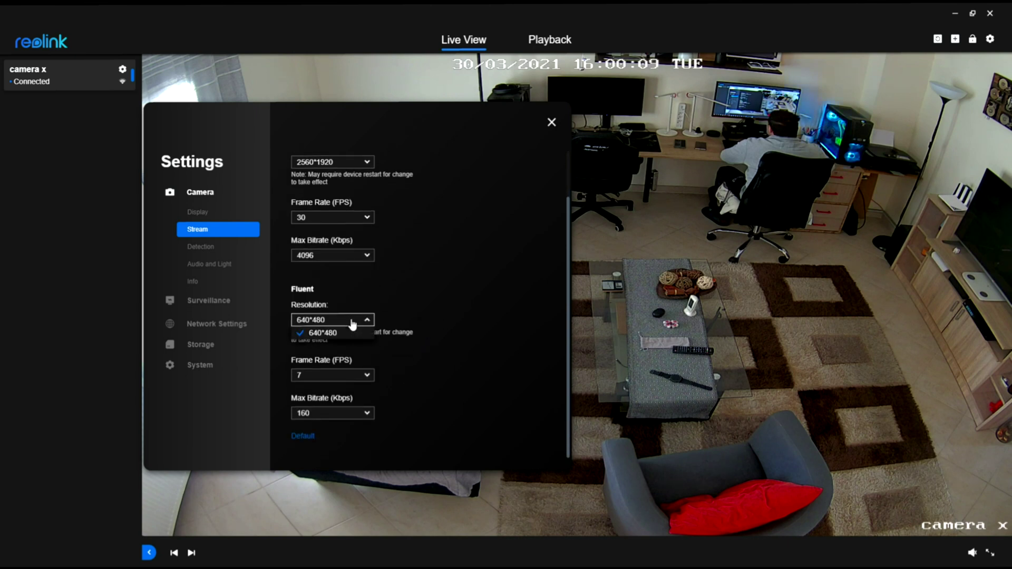
Step: Keep the Fluent stream at 7 fps with a 160 bitrate
click(352, 320)
click(360, 377)
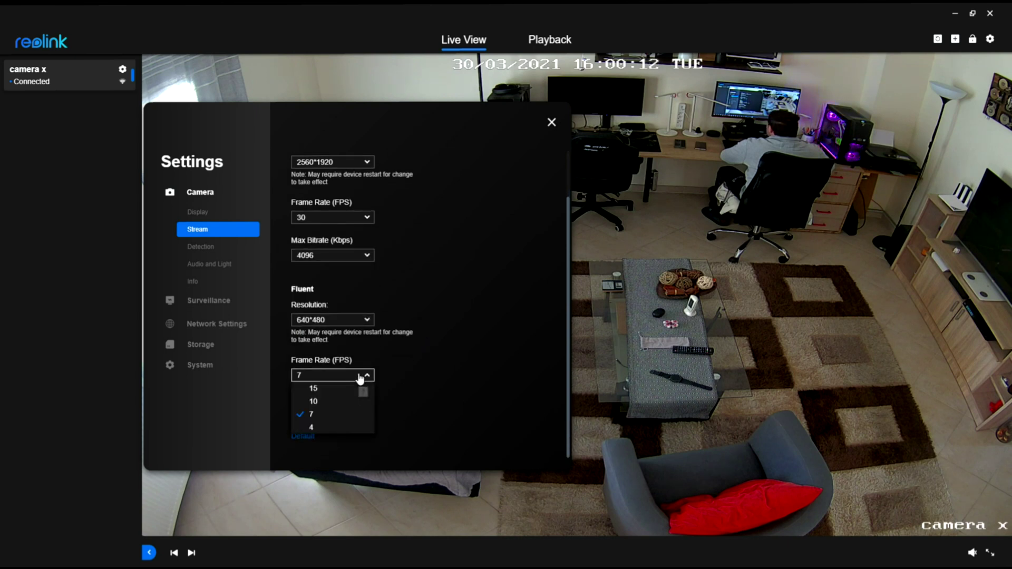
click(360, 377)
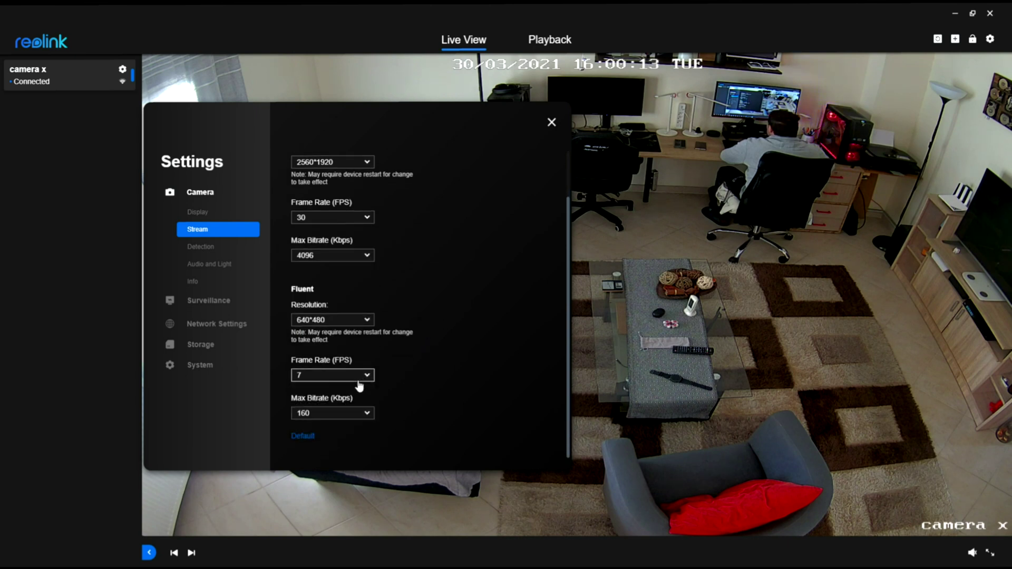
click(362, 417)
click(362, 417)
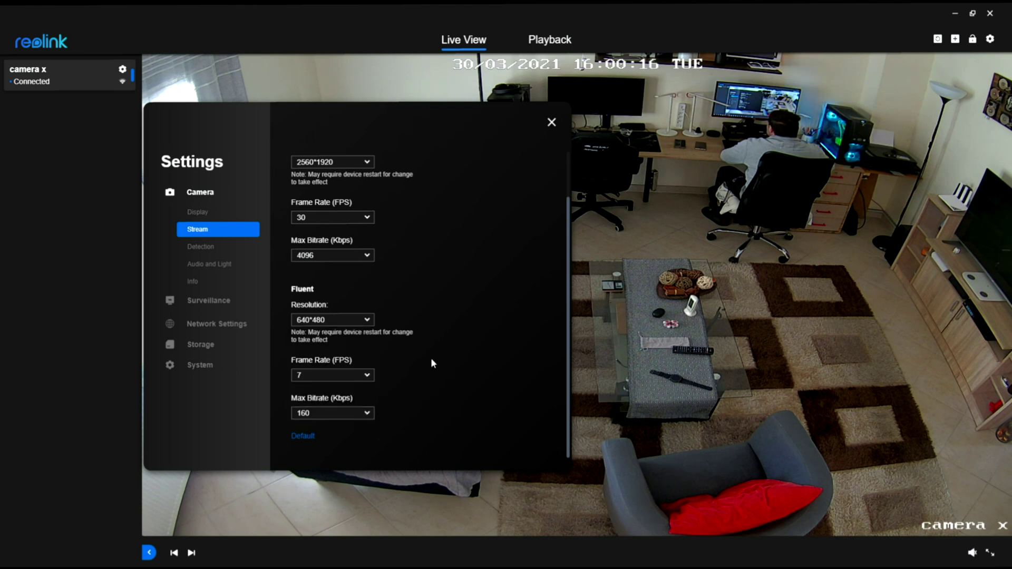
Step: Set the main stream's frame rate back to 30 fps
scroll(431, 358, up, 1)
scroll(416, 338, down, 2)
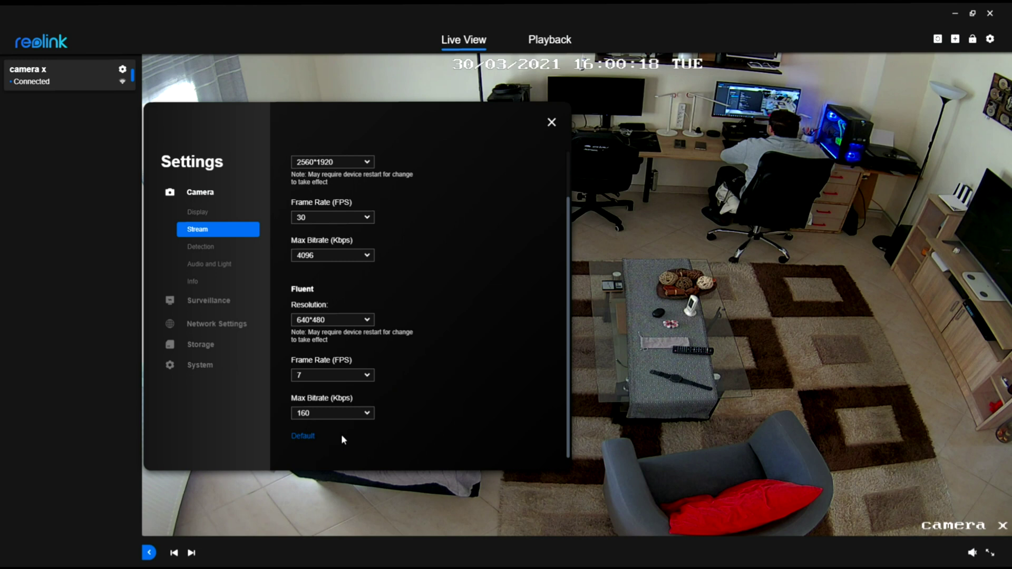
click(363, 218)
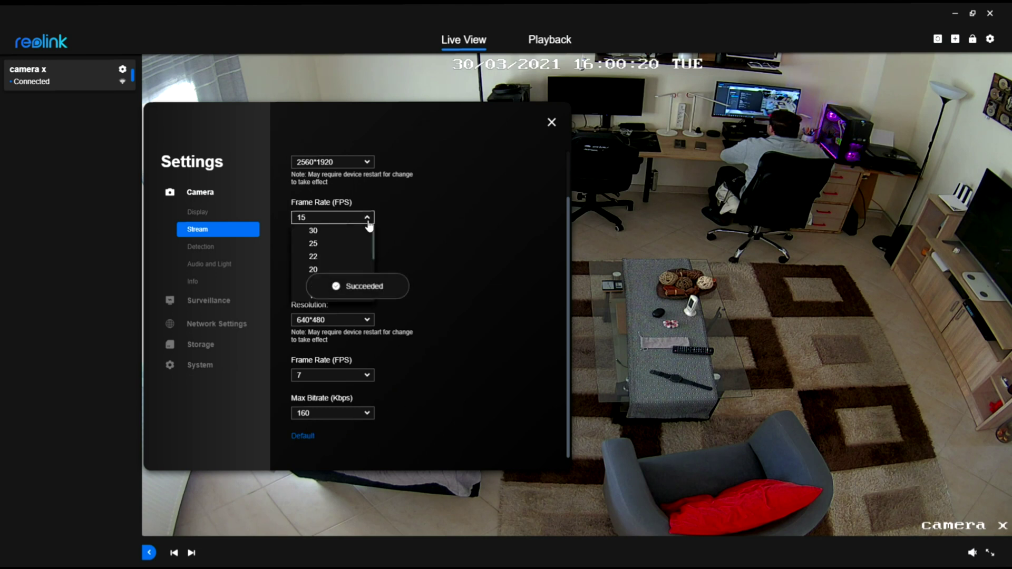
click(333, 231)
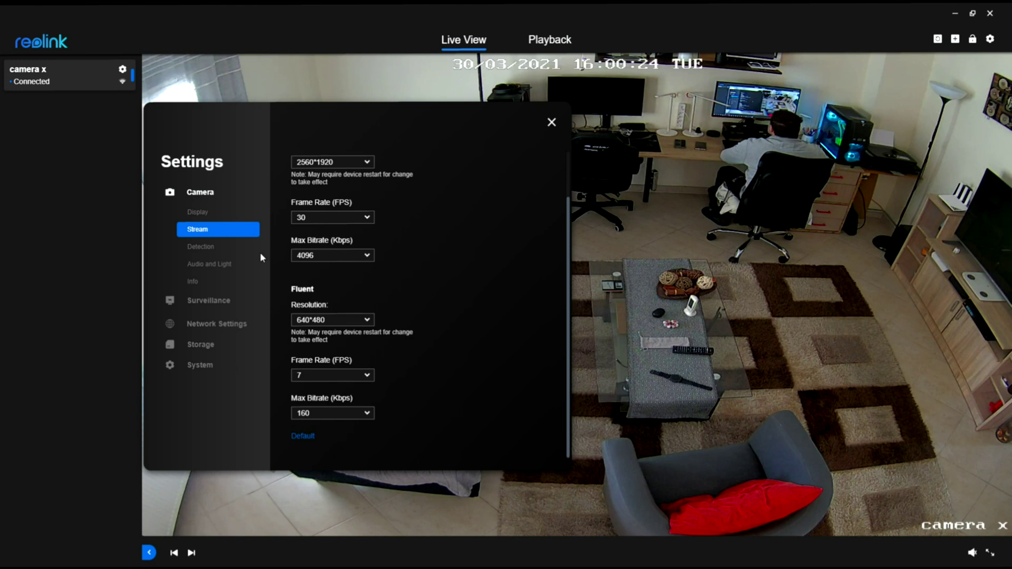
Step: In motion detection, adjust alarm sensitivity and add a 00:00–06:00 alarm time period
click(215, 247)
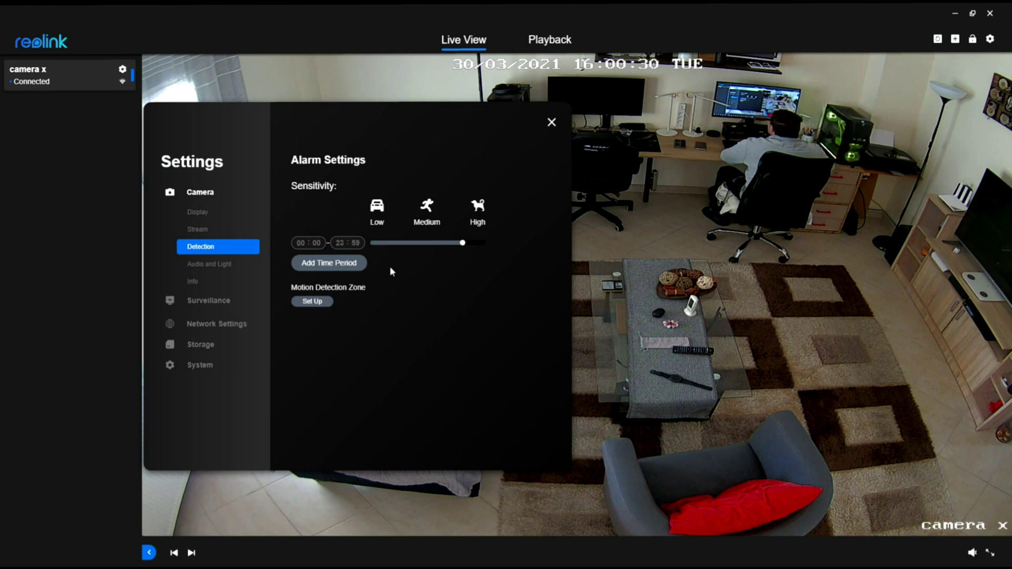
drag(462, 243, 442, 248)
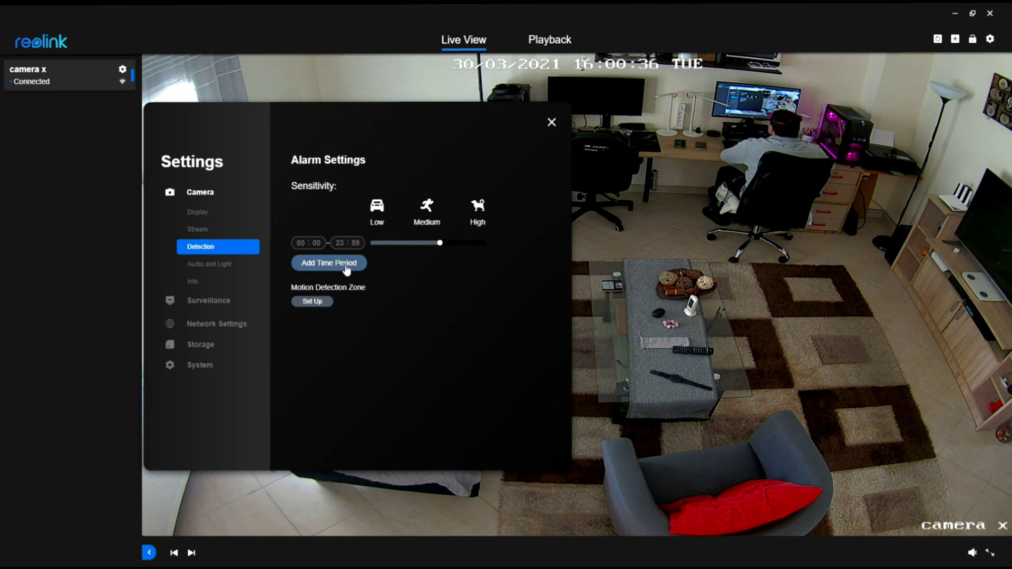
click(329, 263)
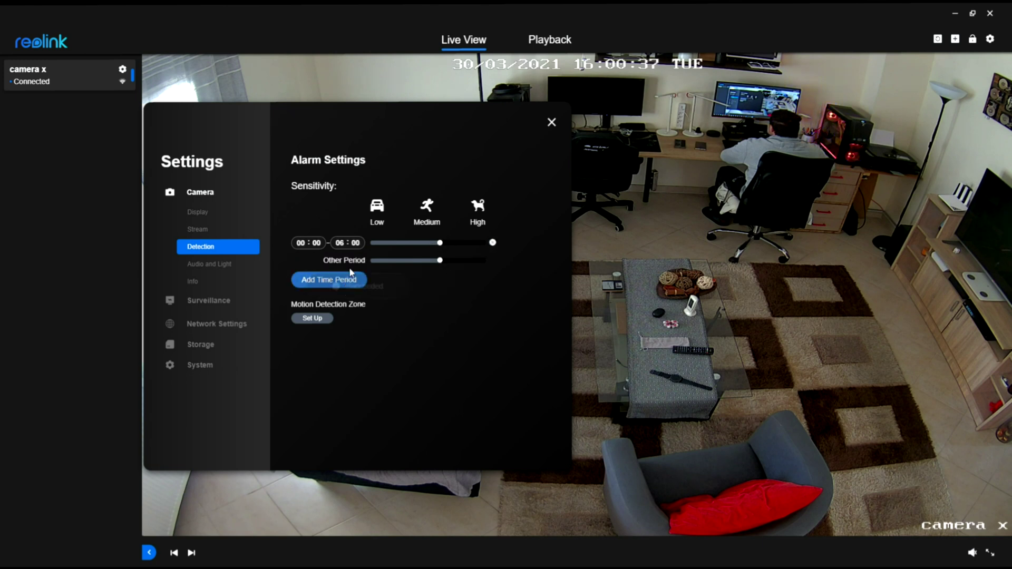
Step: Paint and save a motion zone over the desk and chair, then clear and save it empty
click(316, 318)
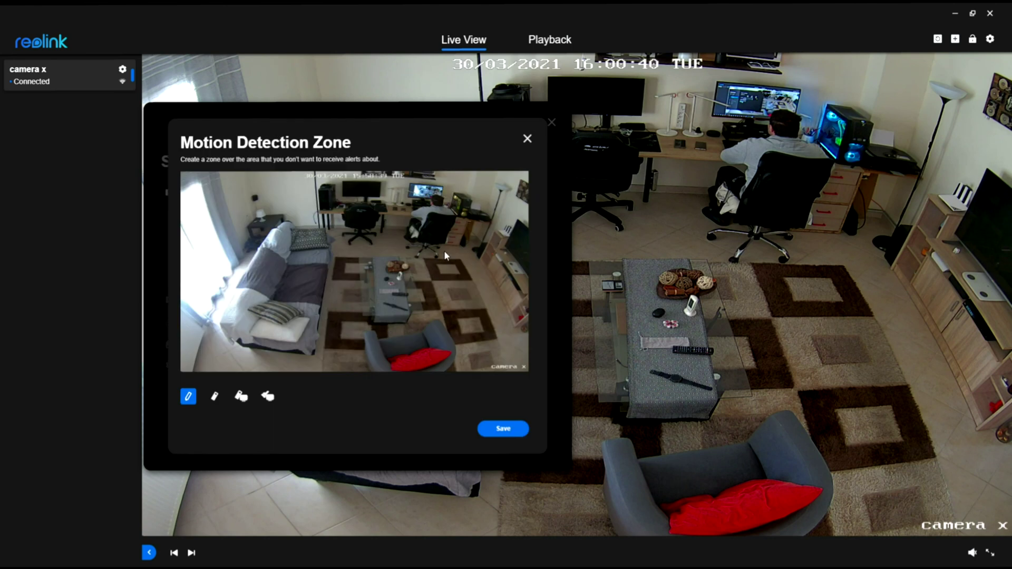
mouse_move(387, 181)
mouse_down()
mouse_move(395, 252)
mouse_move(466, 211)
mouse_move(453, 192)
mouse_move(374, 213)
mouse_up()
mouse_move(419, 189)
mouse_down()
mouse_move(427, 232)
mouse_move(477, 237)
mouse_up()
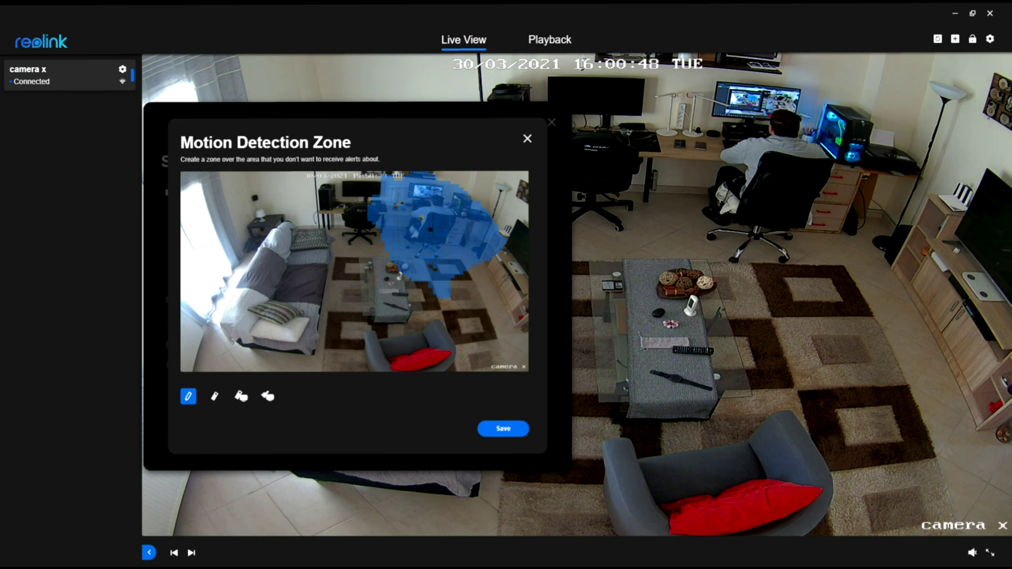
click(501, 429)
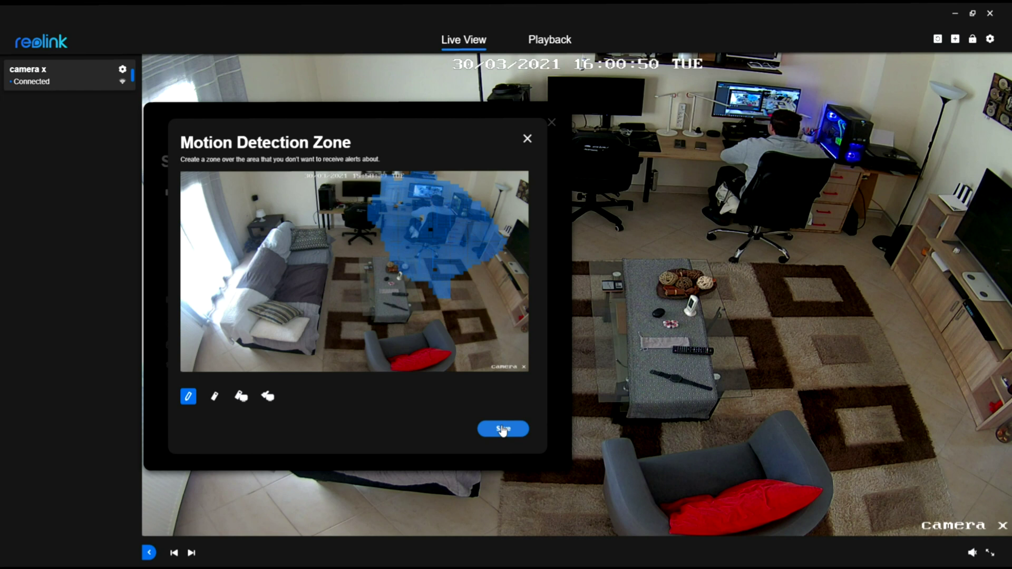
click(215, 396)
click(242, 397)
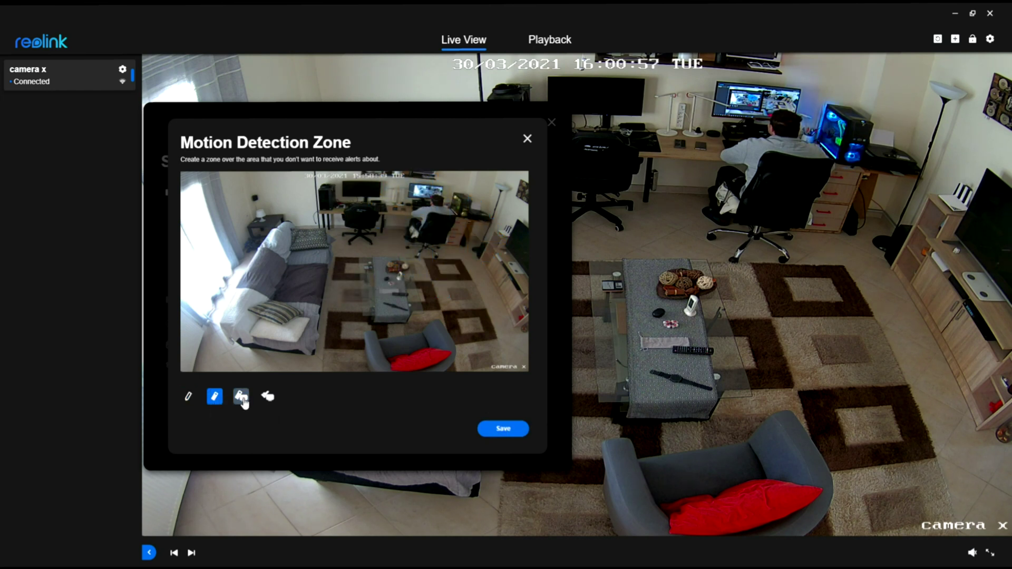
click(503, 429)
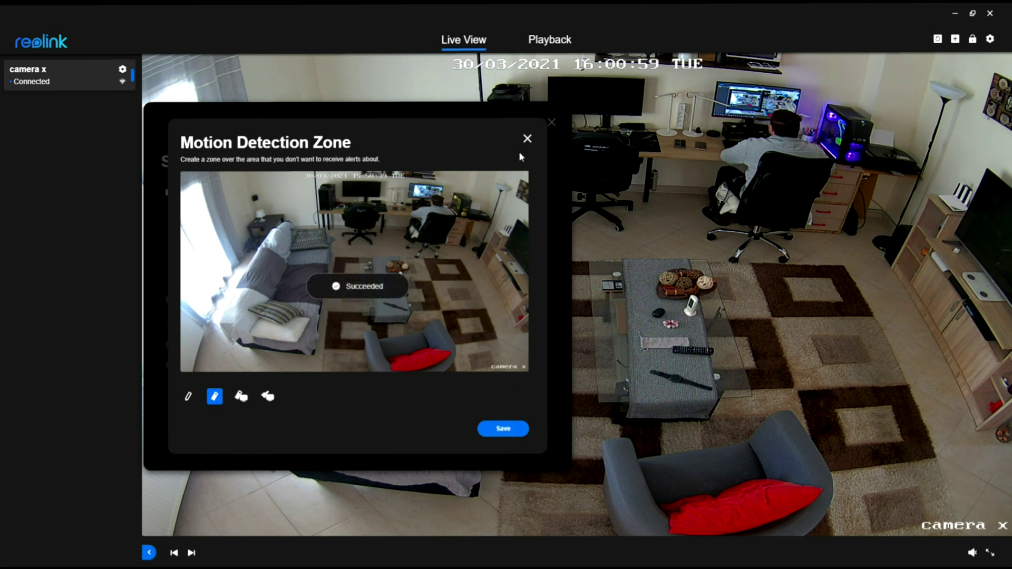
click(527, 139)
click(234, 264)
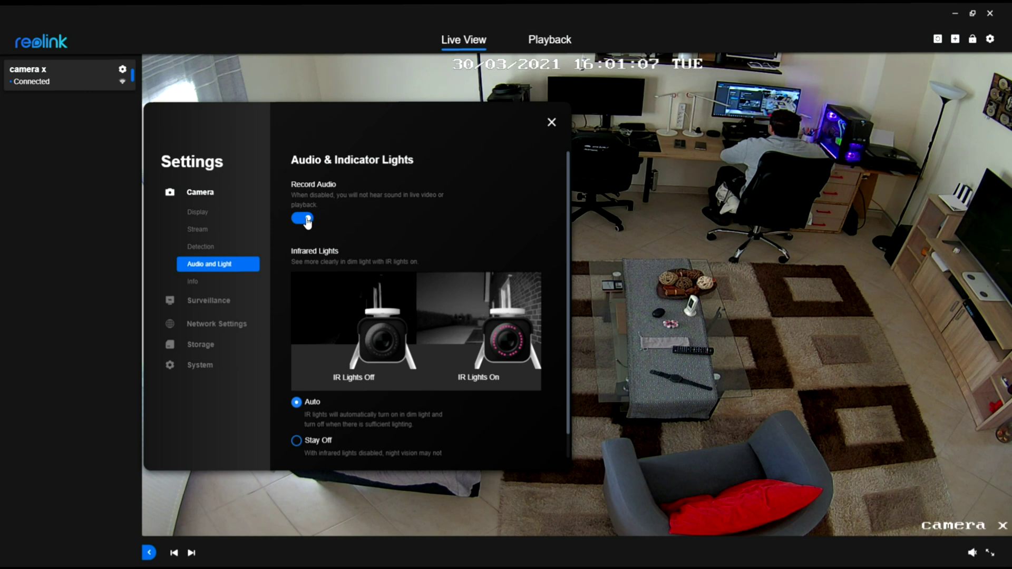
Step: Try Infrared Lights on Stay Off, return them to Auto, and expand the Surveillance group
scroll(346, 430, down, 1)
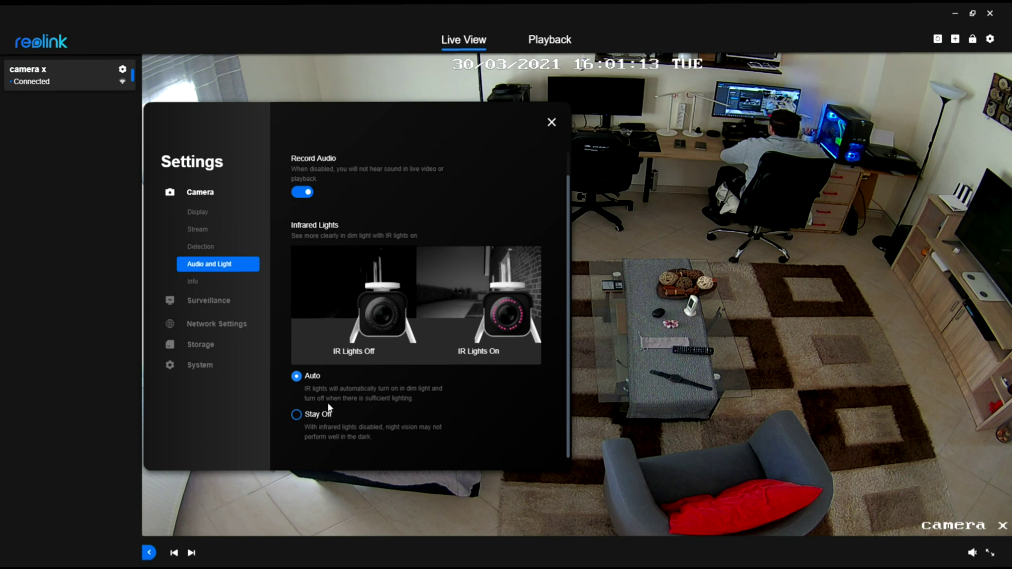
click(300, 416)
click(420, 396)
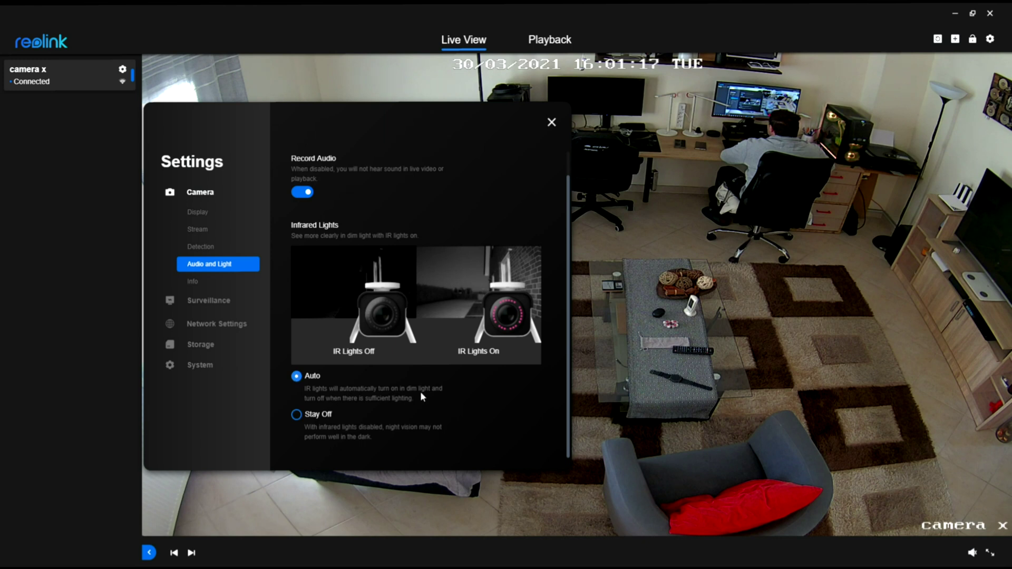
click(209, 302)
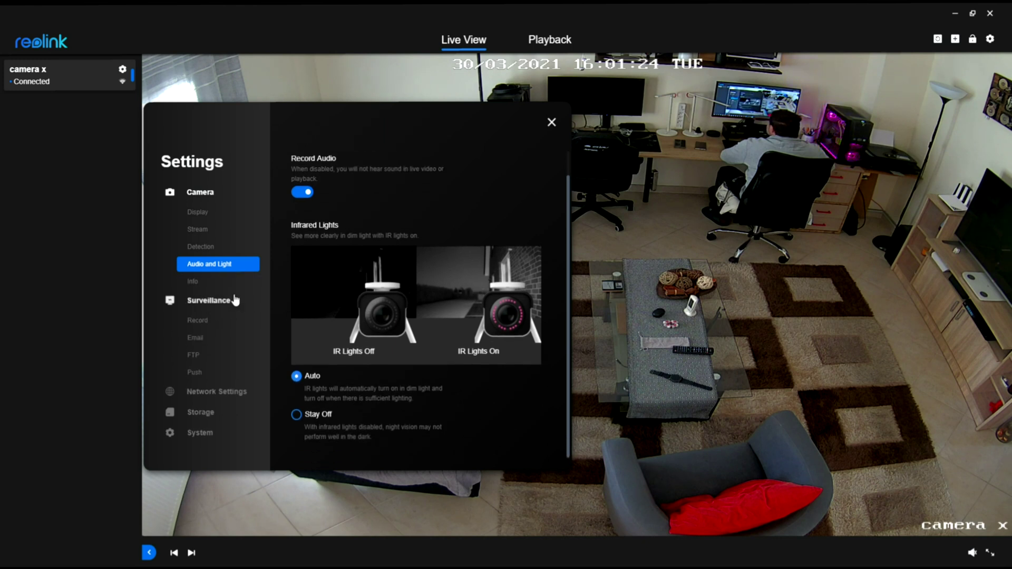
Step: On the Record page, keep post-motion at 1 min and mark hours 4–5 Monday–Thursday as no recording
click(211, 321)
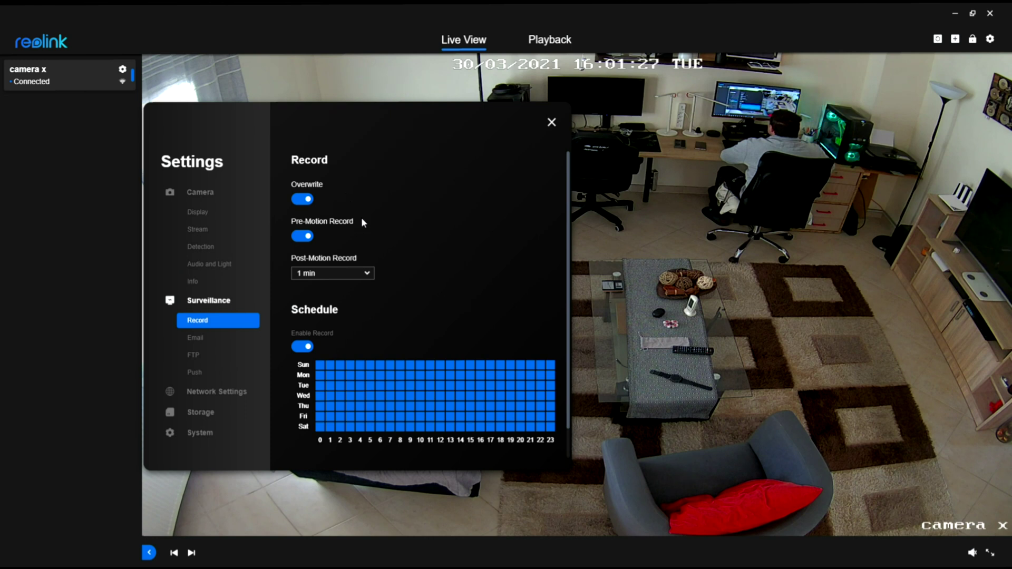
scroll(366, 232, down, 2)
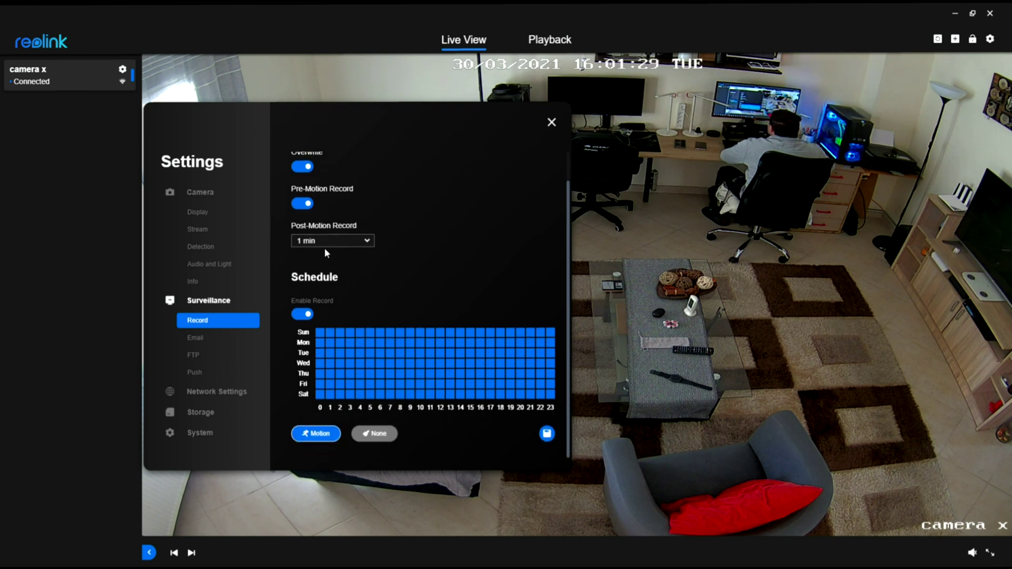
click(325, 241)
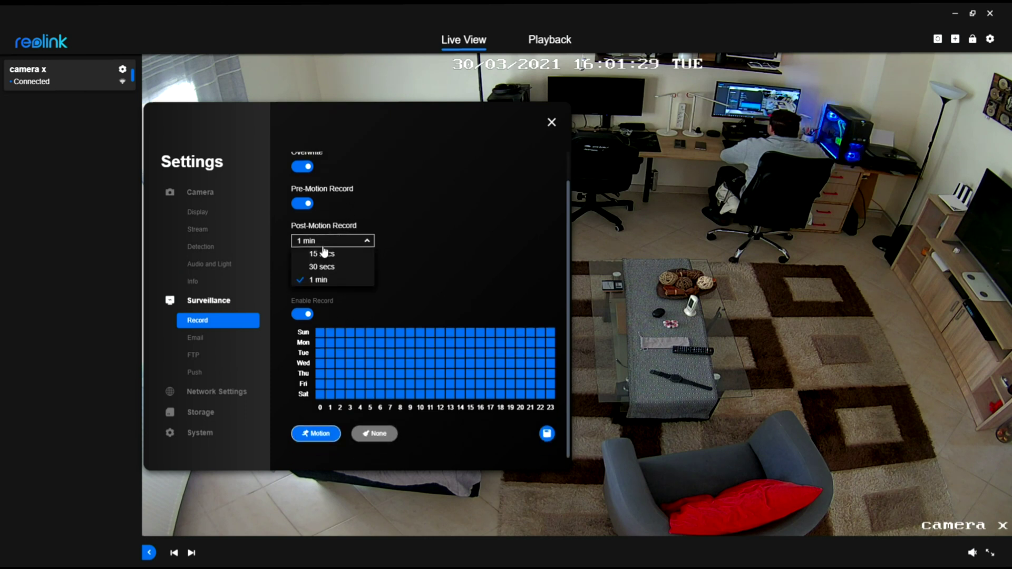
click(391, 298)
click(301, 319)
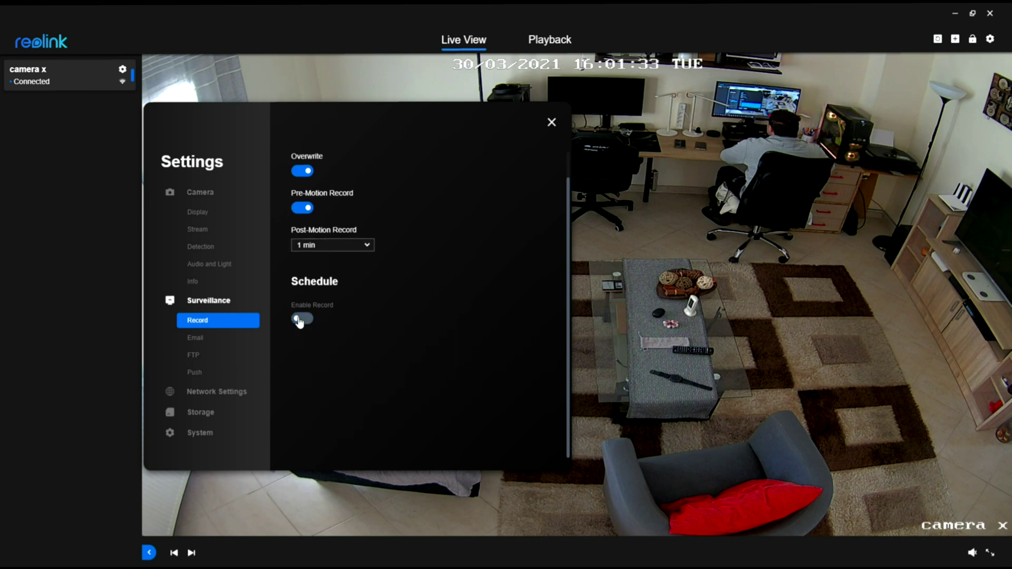
click(299, 319)
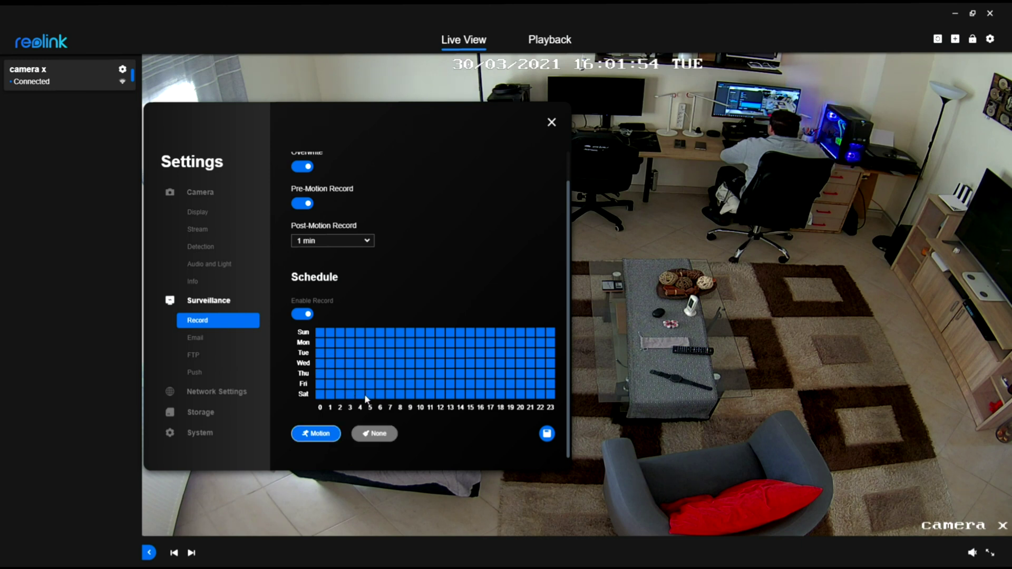
click(378, 436)
mouse_move(375, 378)
mouse_down()
mouse_move(370, 348)
mouse_move(358, 346)
mouse_up()
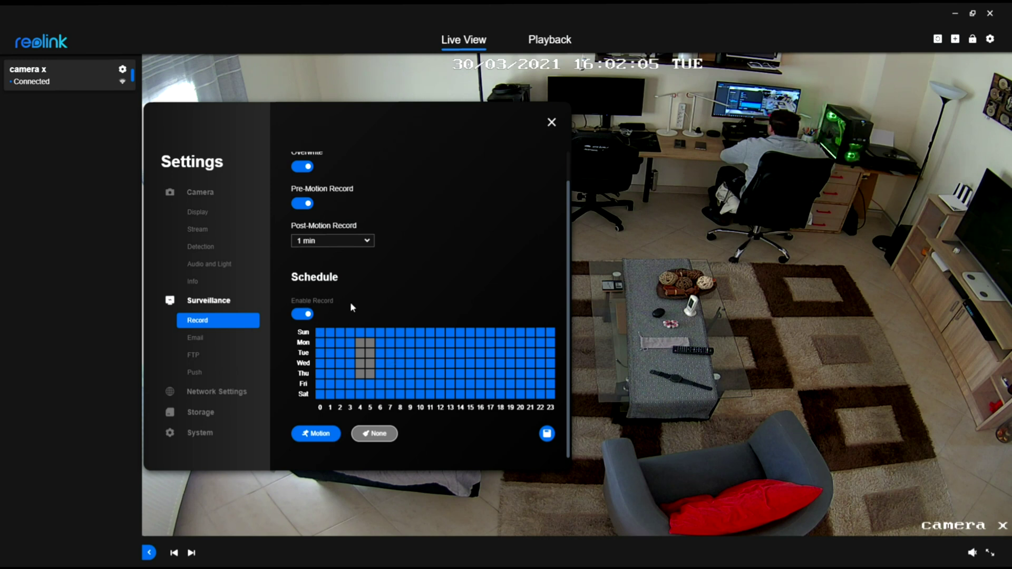
Step: Open Email alerts, mark hours 2–3 Monday–Thursday as no alerts, then switch alerts off
click(222, 340)
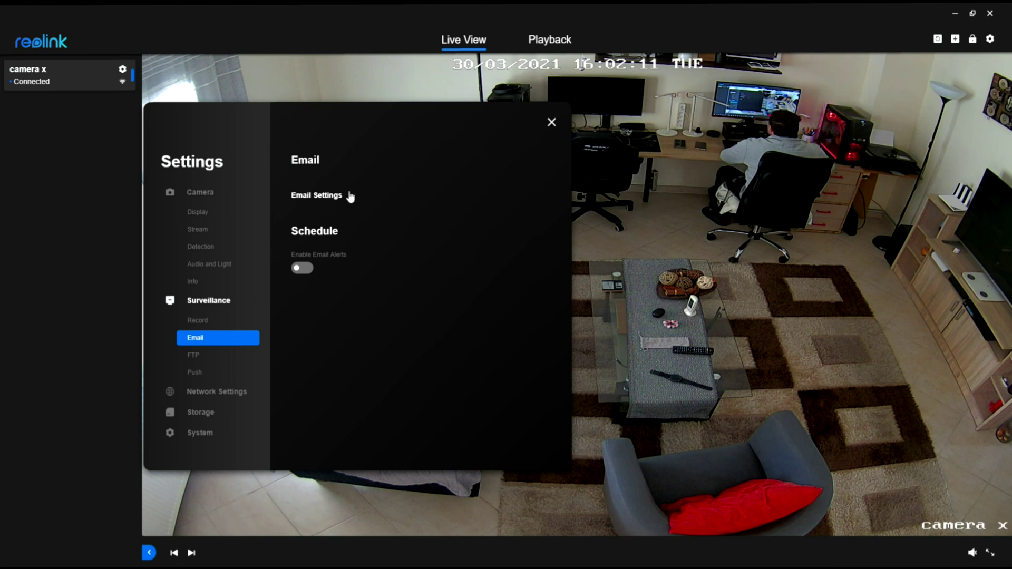
click(303, 269)
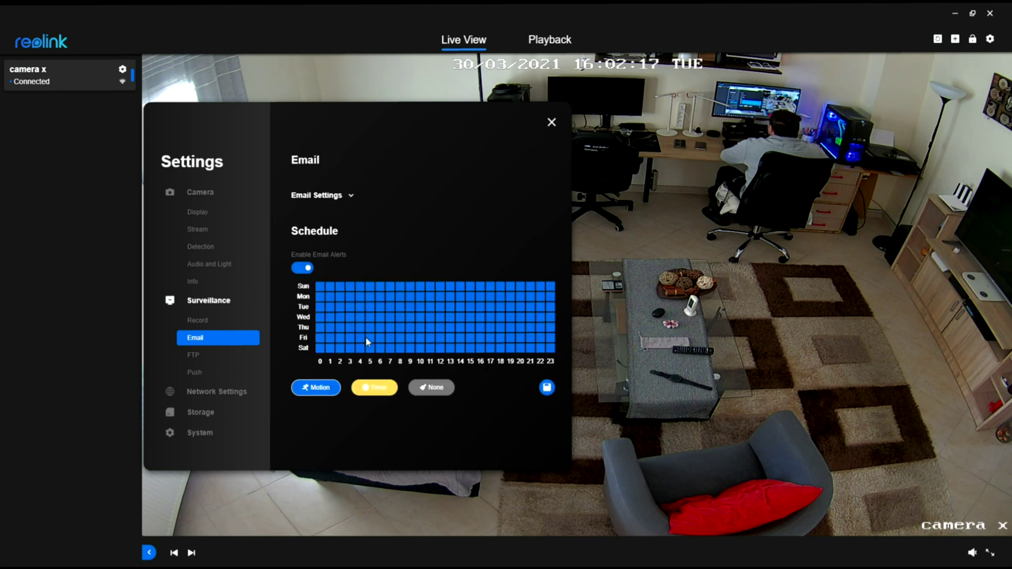
click(430, 388)
drag(341, 326, 354, 295)
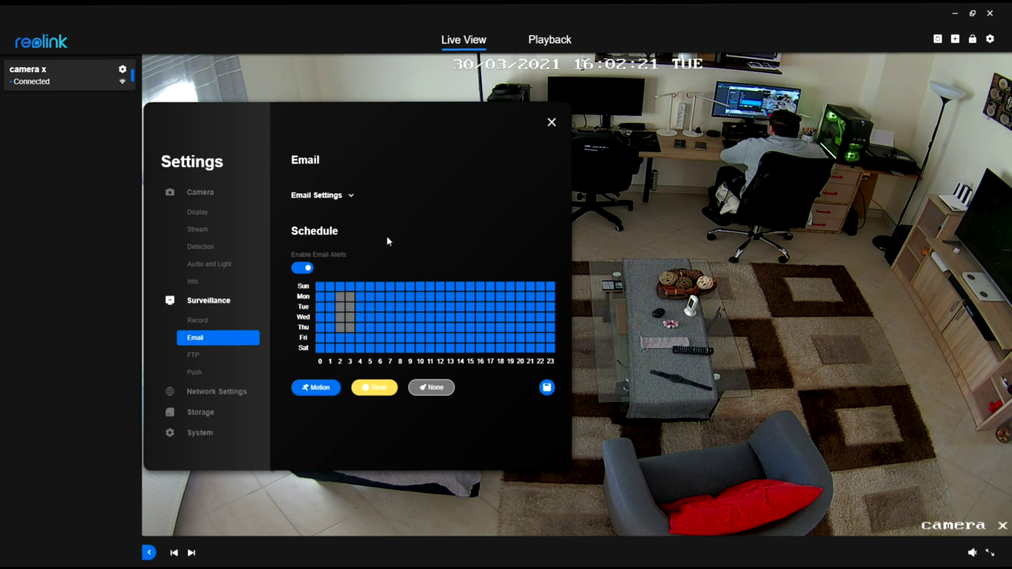
click(303, 268)
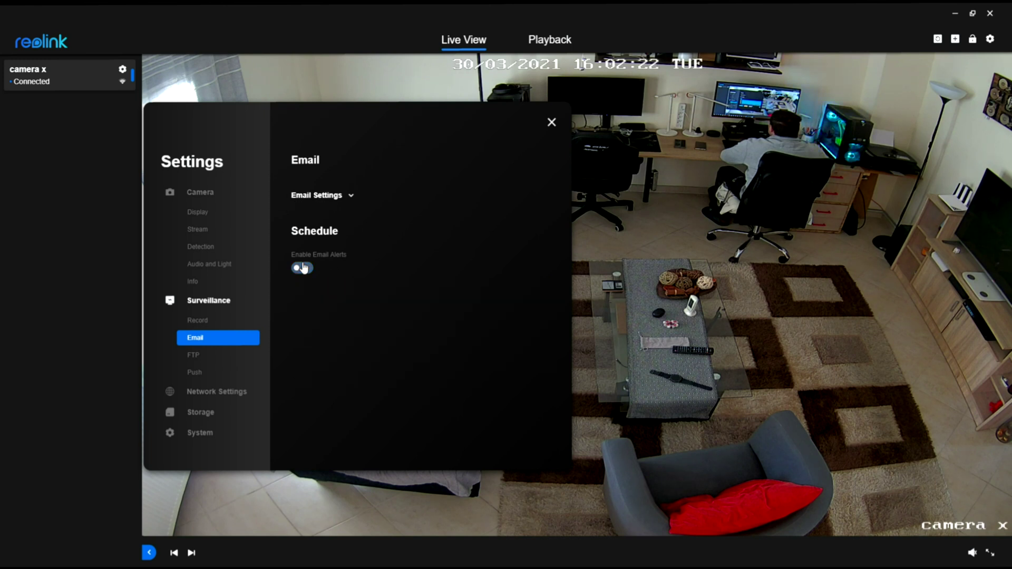
Step: Expand the email server settings showing smtp.gmail.com, SSL/TLS on, port 465
click(330, 199)
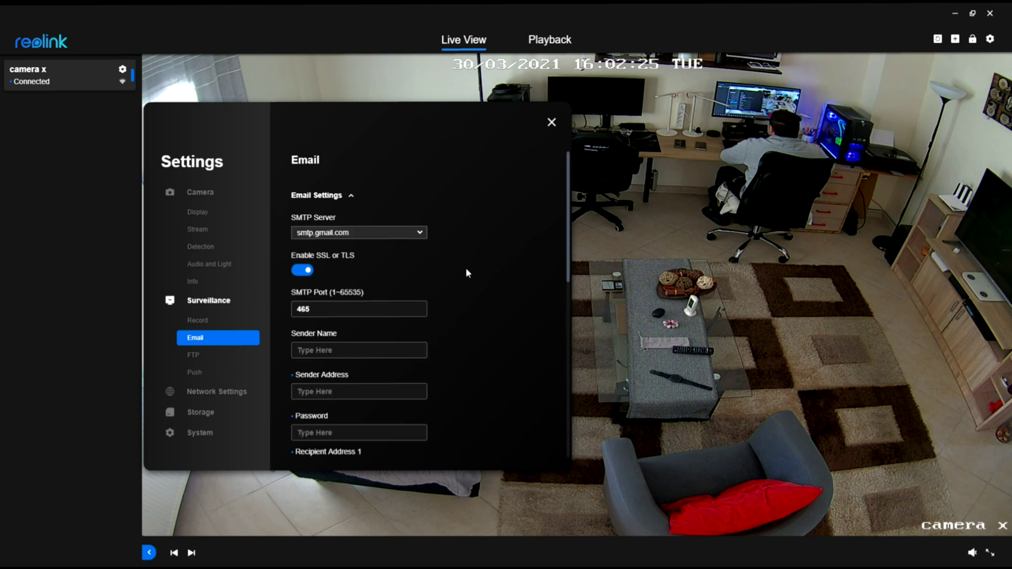
scroll(464, 270, down, 8)
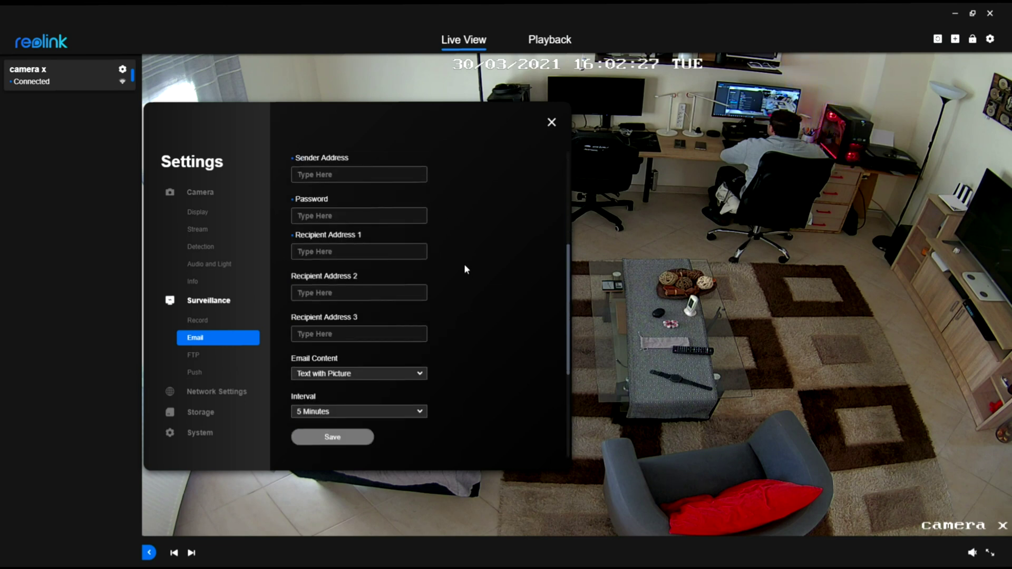
scroll(463, 269, up, 8)
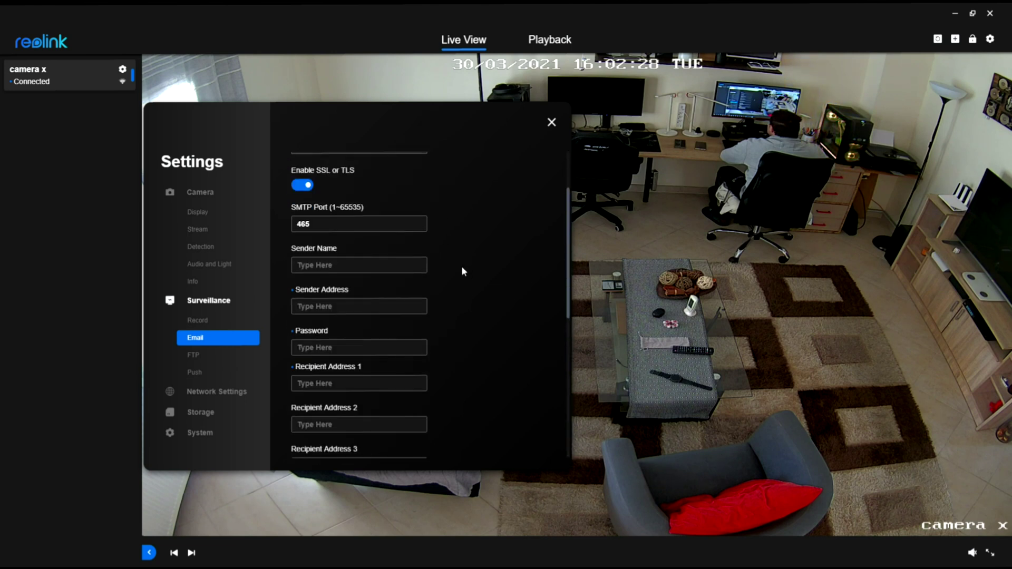
Step: Open the FTP upload page and expand its server settings section
click(205, 355)
click(345, 196)
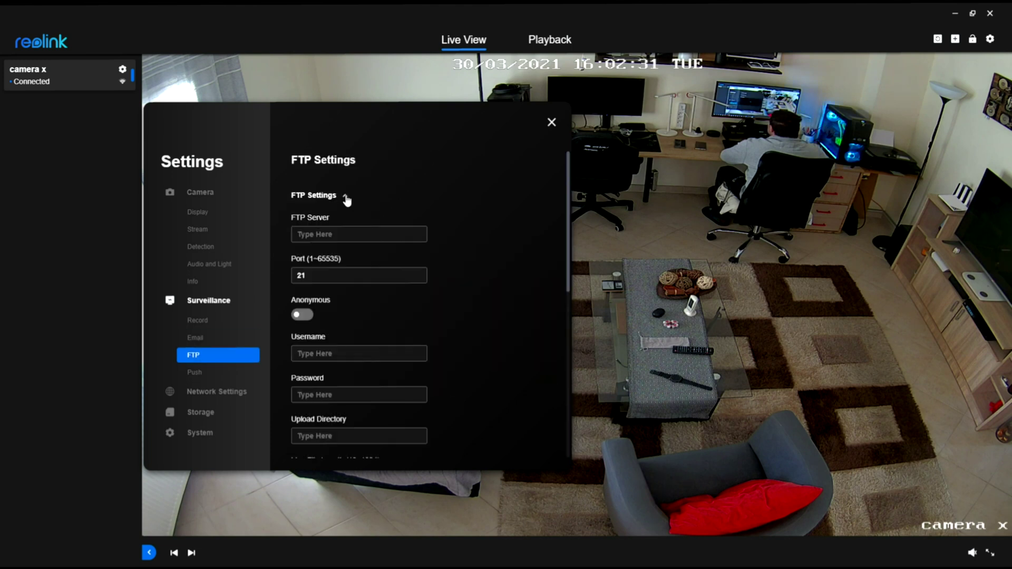
scroll(485, 252, down, 7)
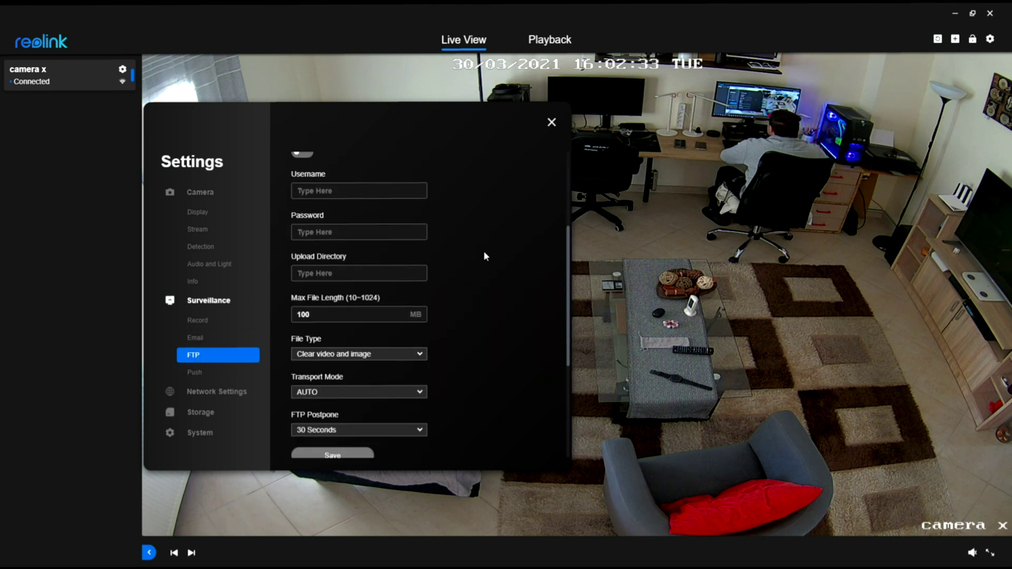
scroll(485, 253, up, 7)
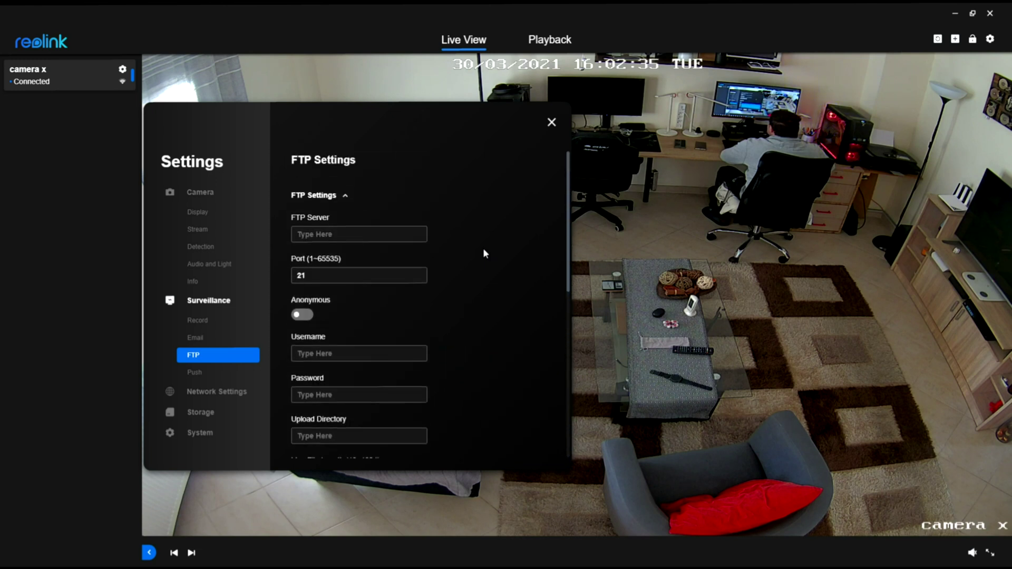
Step: Clear FTP schedule hours 5–6 Tuesday–Thursday, then move to Push notifications
scroll(488, 276, down, 7)
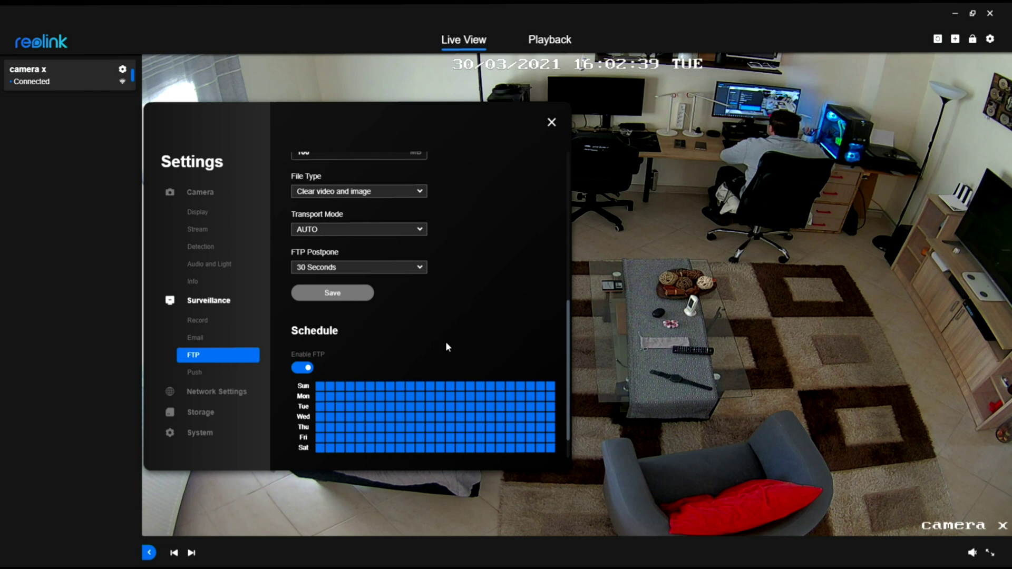
scroll(445, 342, down, 2)
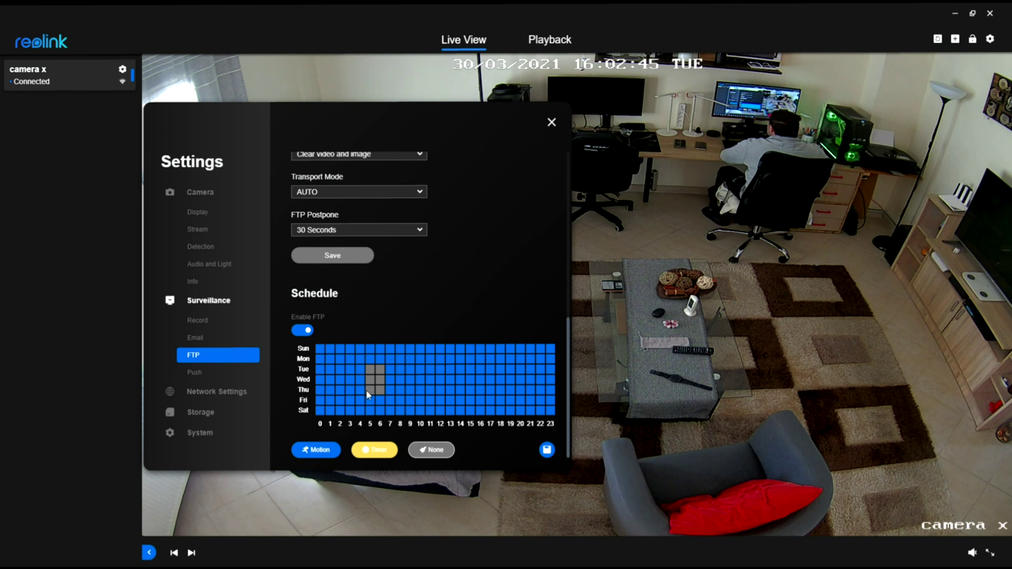
click(307, 331)
click(219, 373)
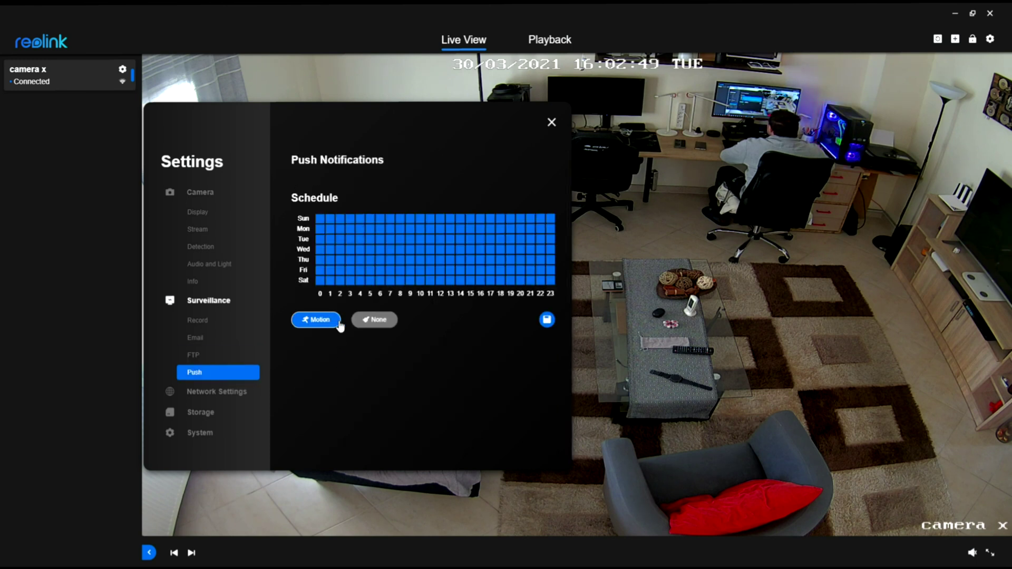
Step: Clear push notifications for hours 5–7 Wednesday–Friday, then go to Network Settings
click(391, 326)
mouse_move(370, 269)
mouse_down()
mouse_move(370, 226)
mouse_move(393, 258)
mouse_up()
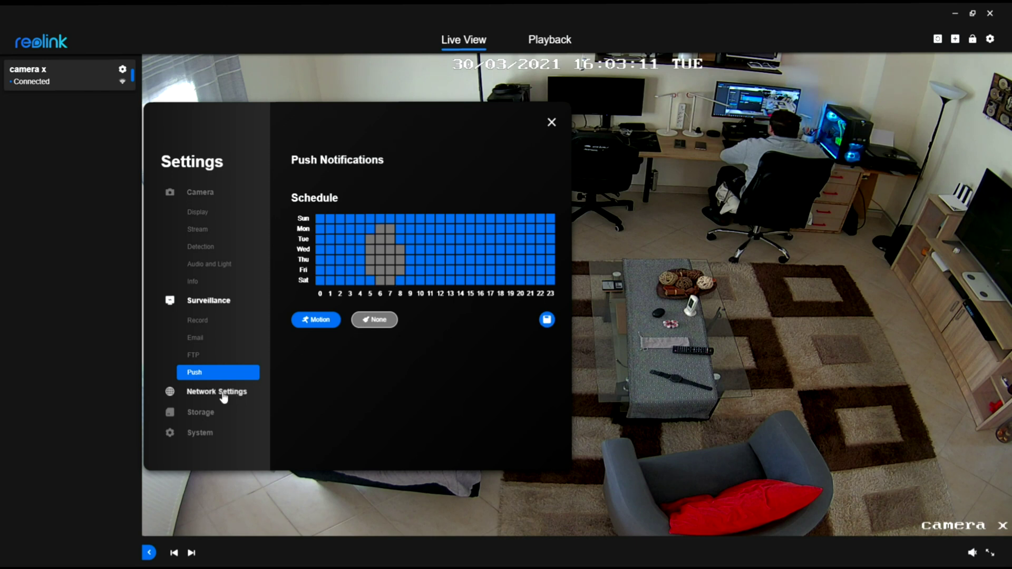
click(224, 396)
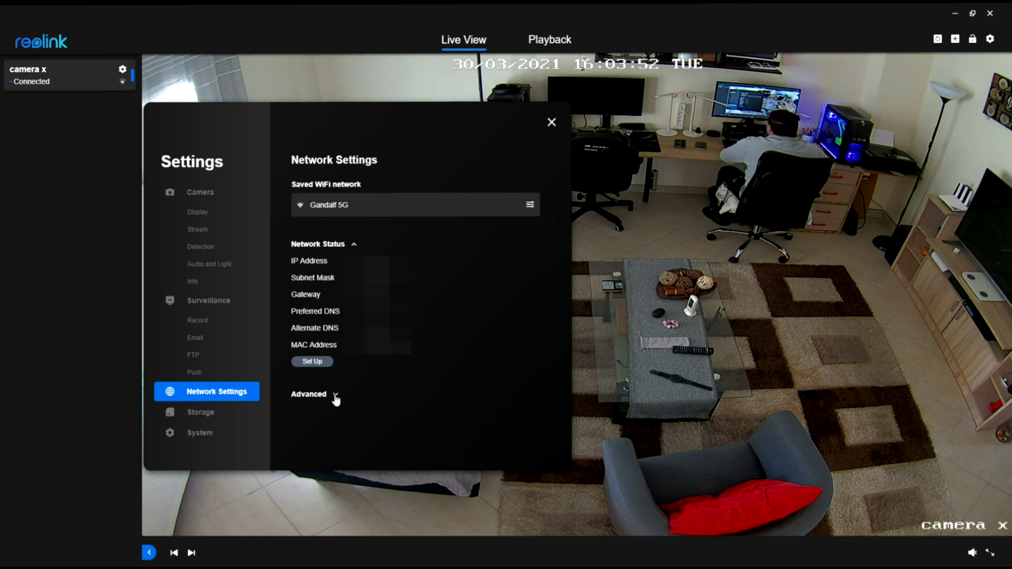
Step: Inspect the Advanced network and Port settings, then view Storage showing SD card 6 G / 60 G
click(336, 396)
scroll(331, 332, down, 3)
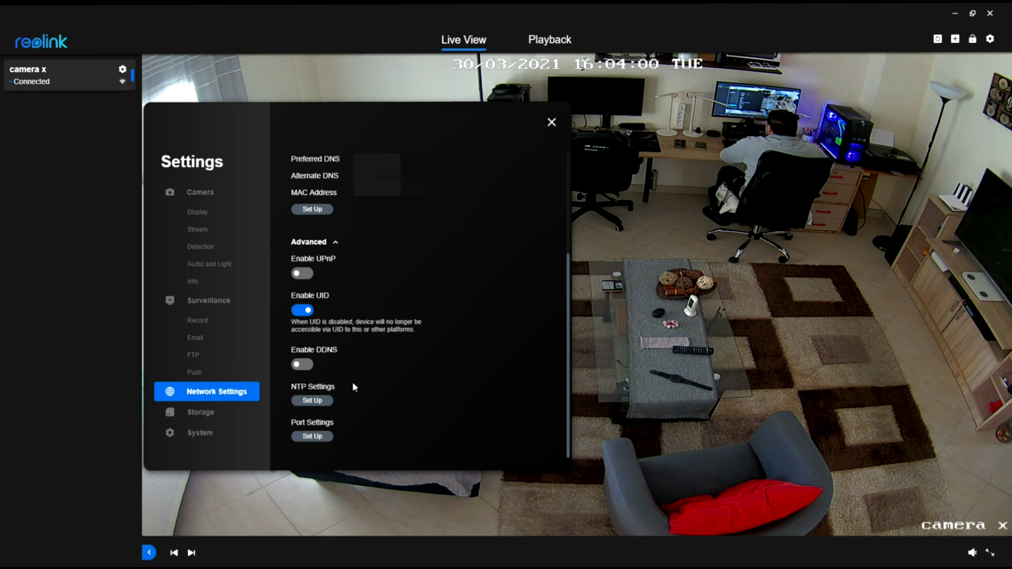
click(320, 439)
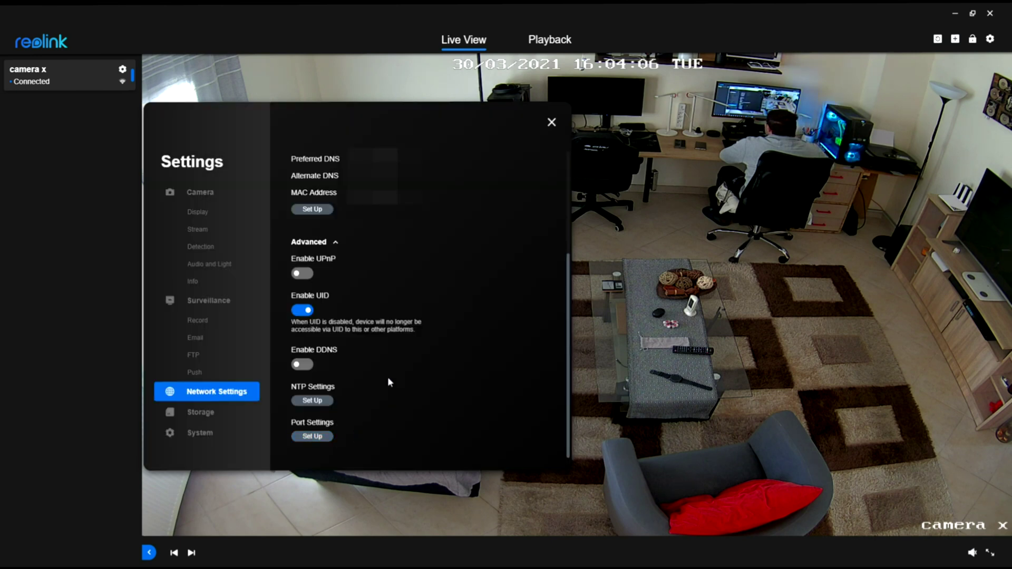
click(202, 412)
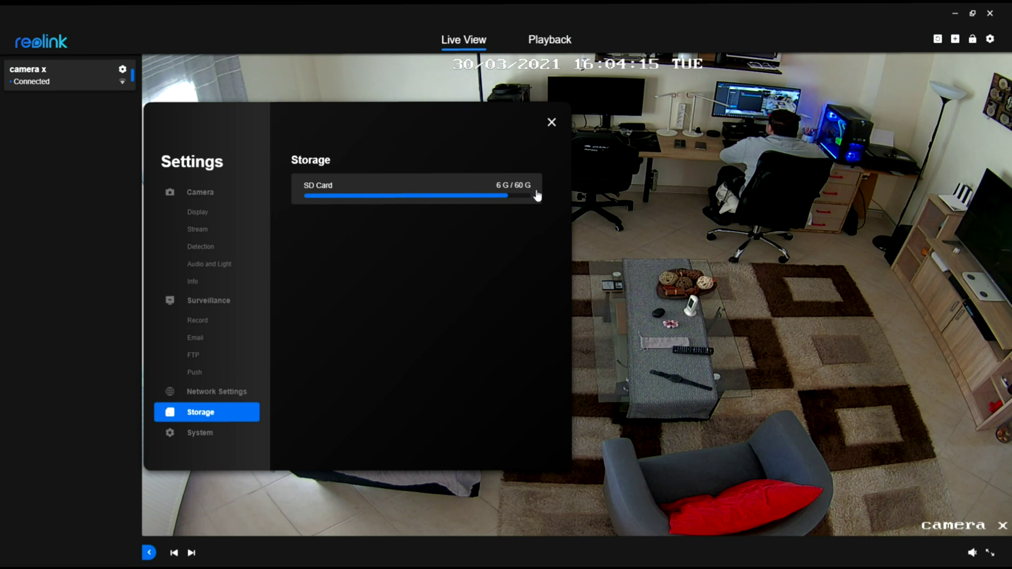
Step: View the camera's user accounts under System > User Management
click(209, 434)
scroll(211, 369, down, 1)
click(215, 413)
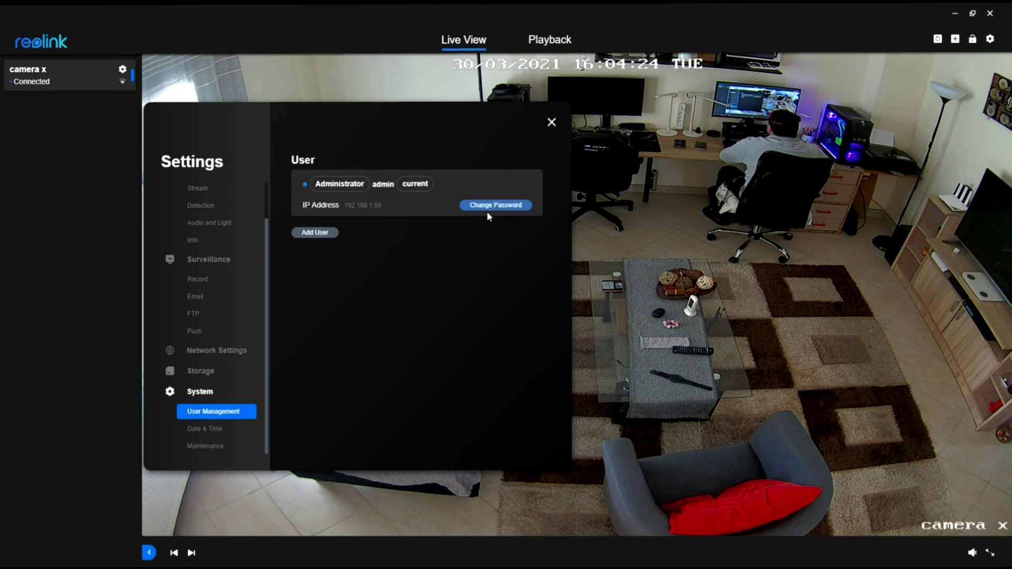
Step: Open the Maintenance page and scroll through its options
click(218, 446)
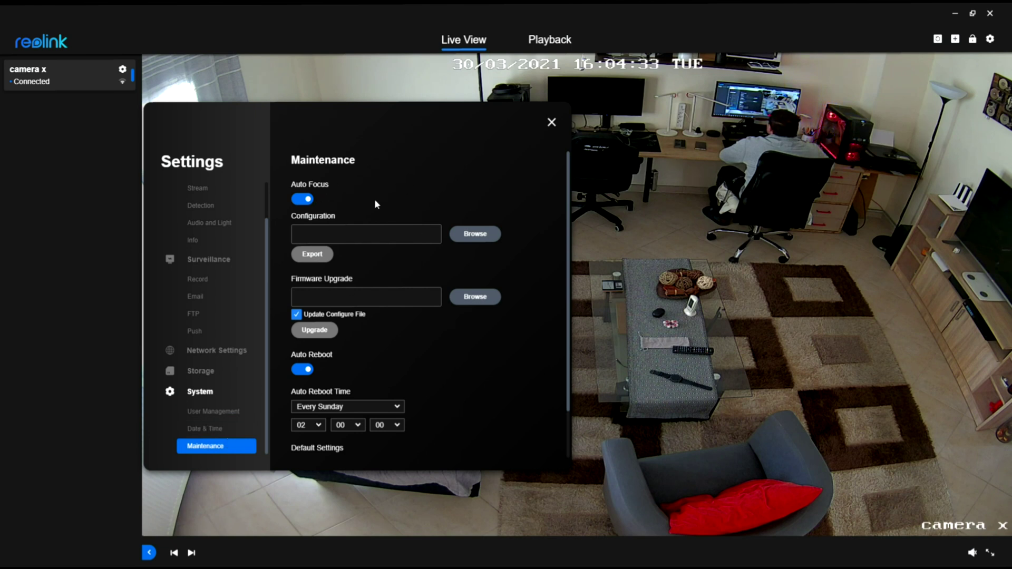
click(400, 298)
scroll(477, 348, down, 1)
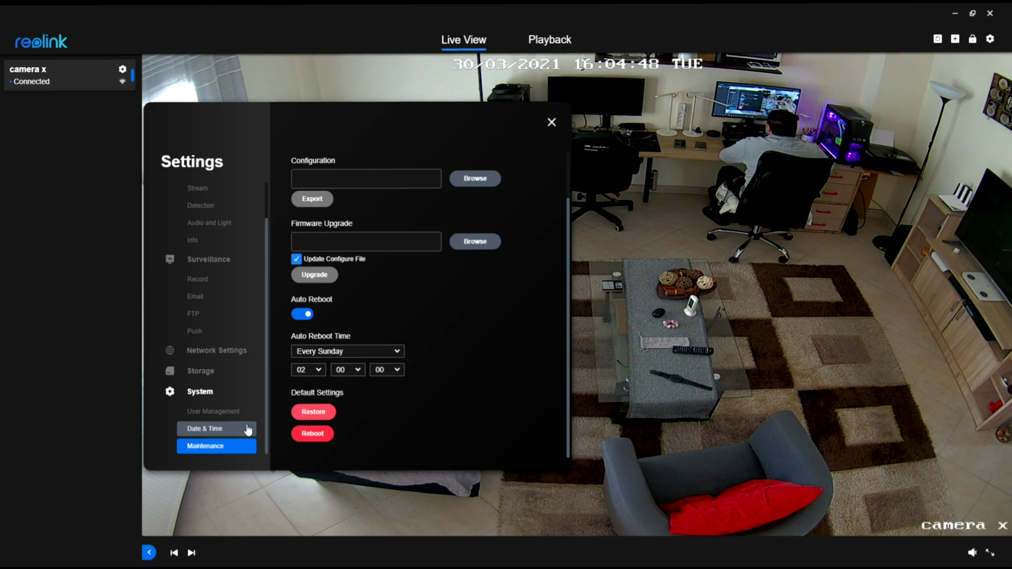
scroll(198, 204, up, 2)
scroll(198, 204, down, 2)
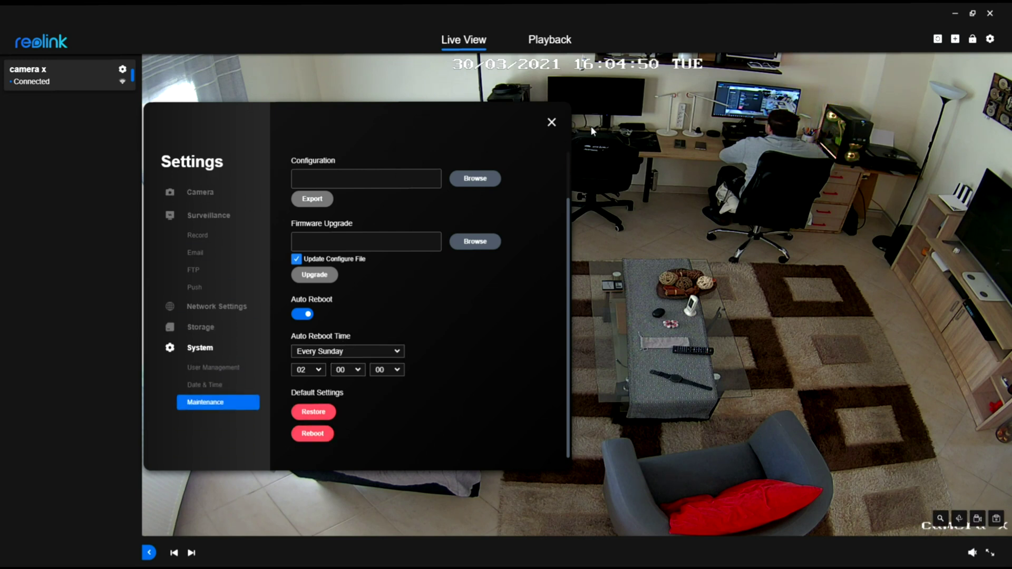
scroll(523, 206, up, 2)
Step: Close settings, take a snapshot, and record a short clip saved as camera x-160524-160534.mp4
click(551, 123)
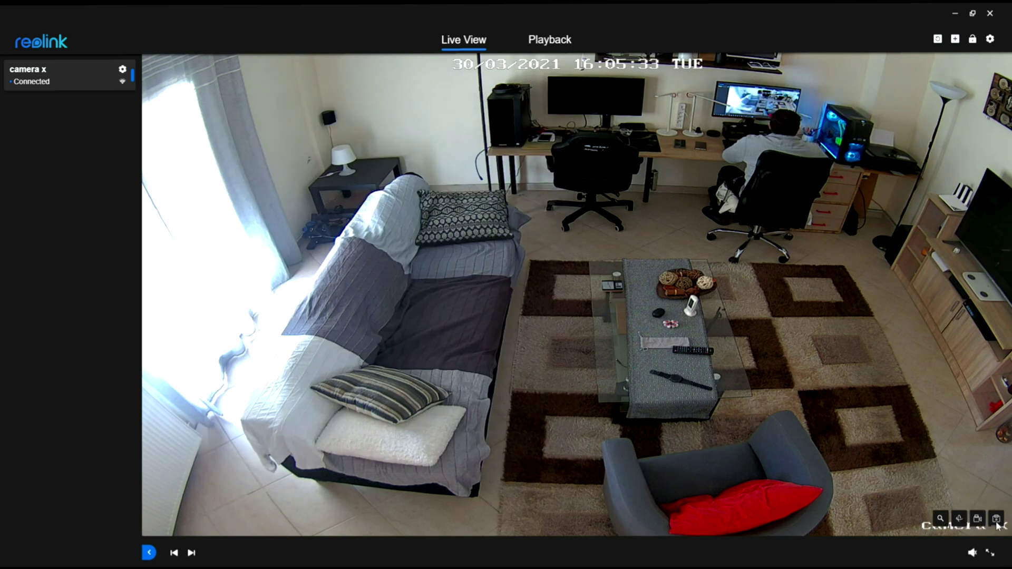
click(996, 521)
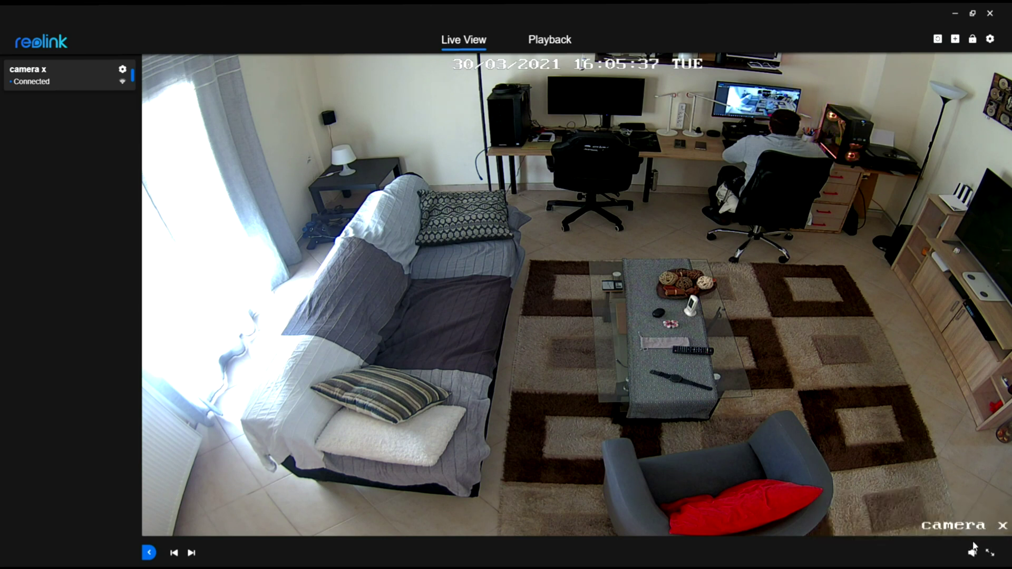
click(978, 521)
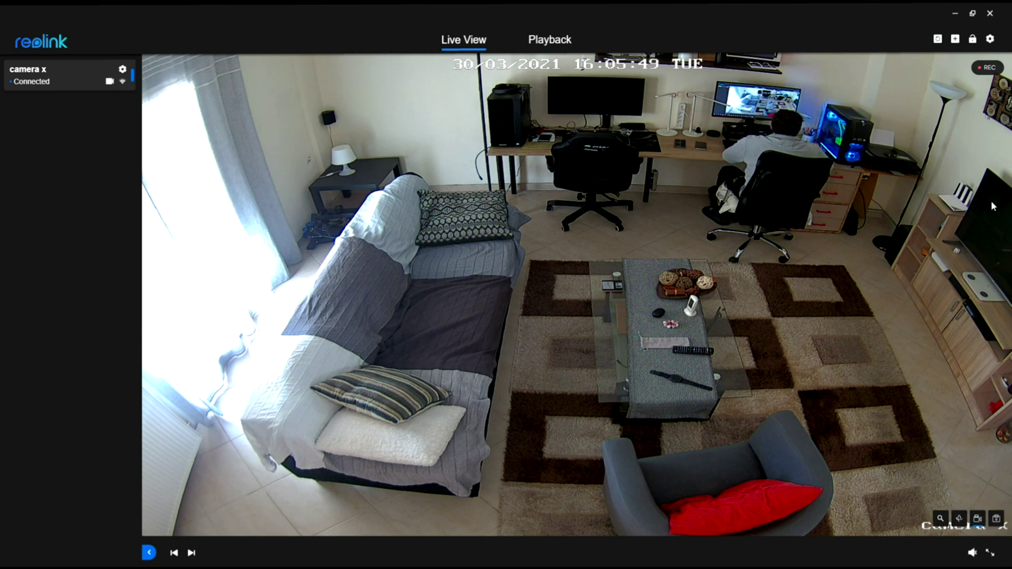
click(981, 525)
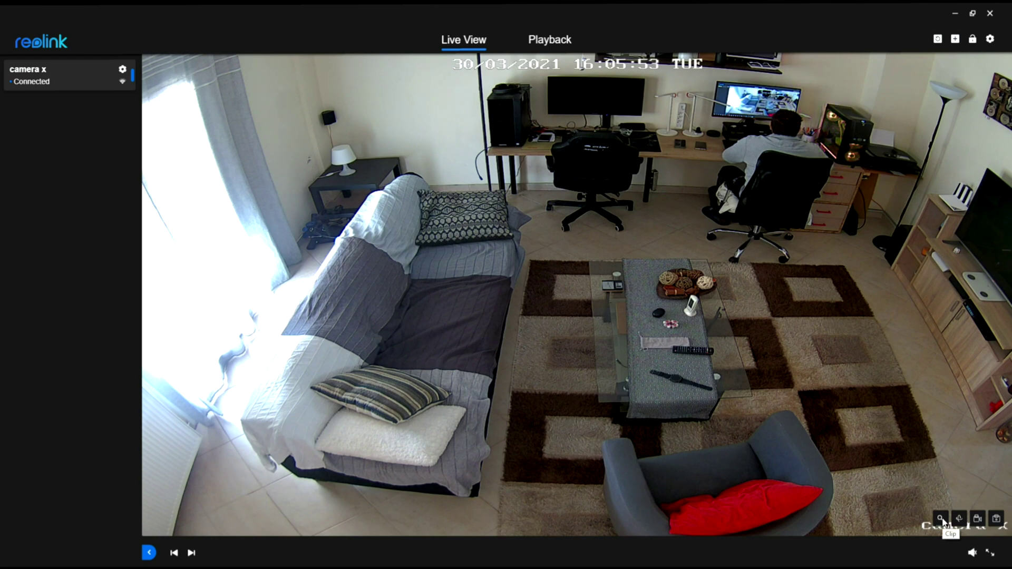
click(941, 519)
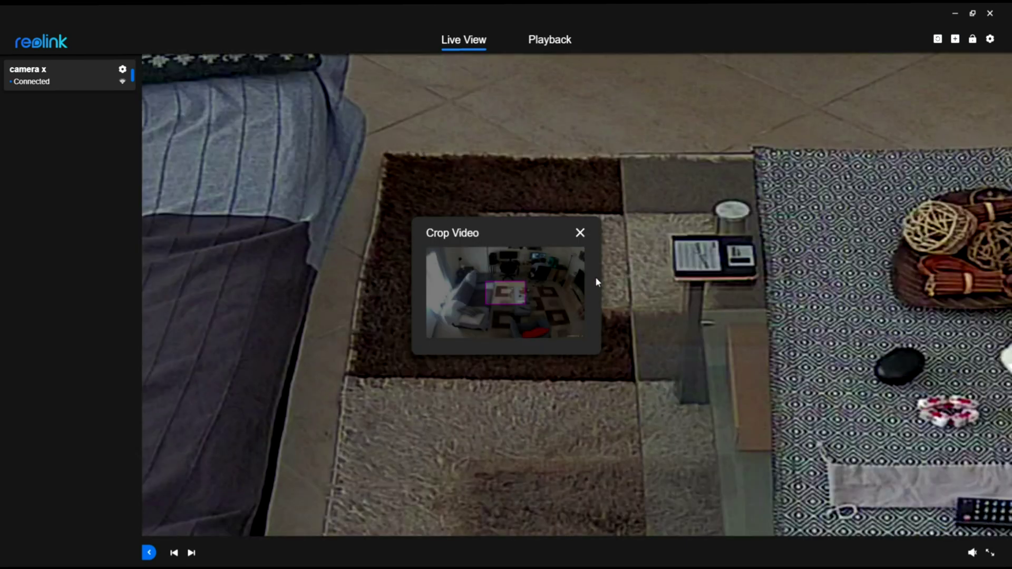
drag(508, 291, 543, 273)
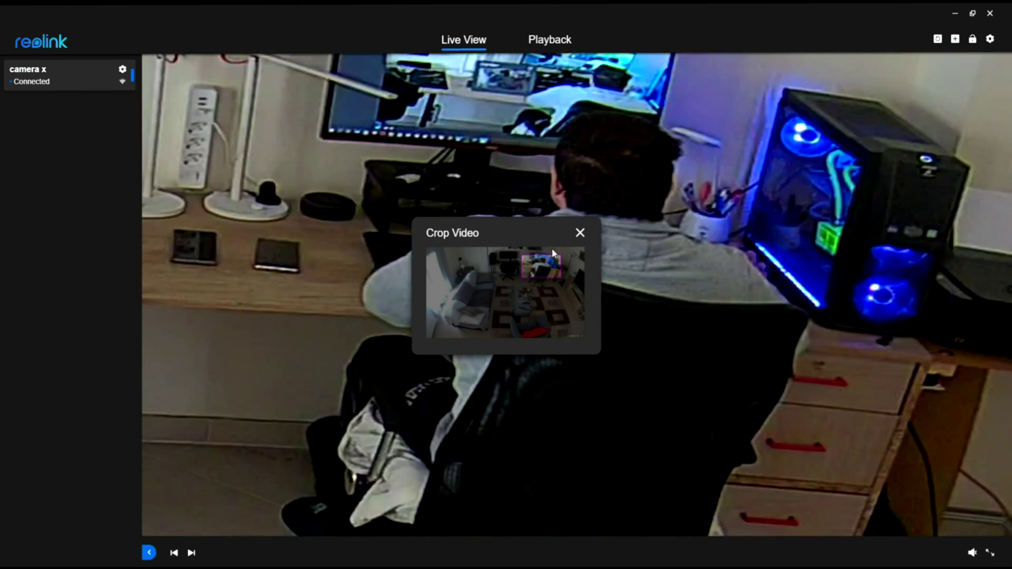
click(580, 232)
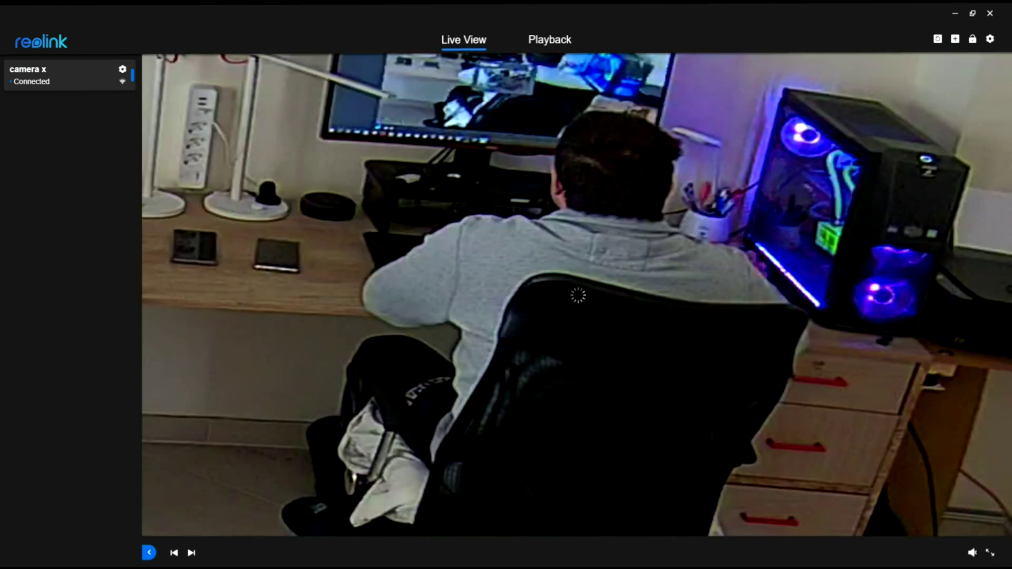
click(989, 554)
mouse_move(960, 521)
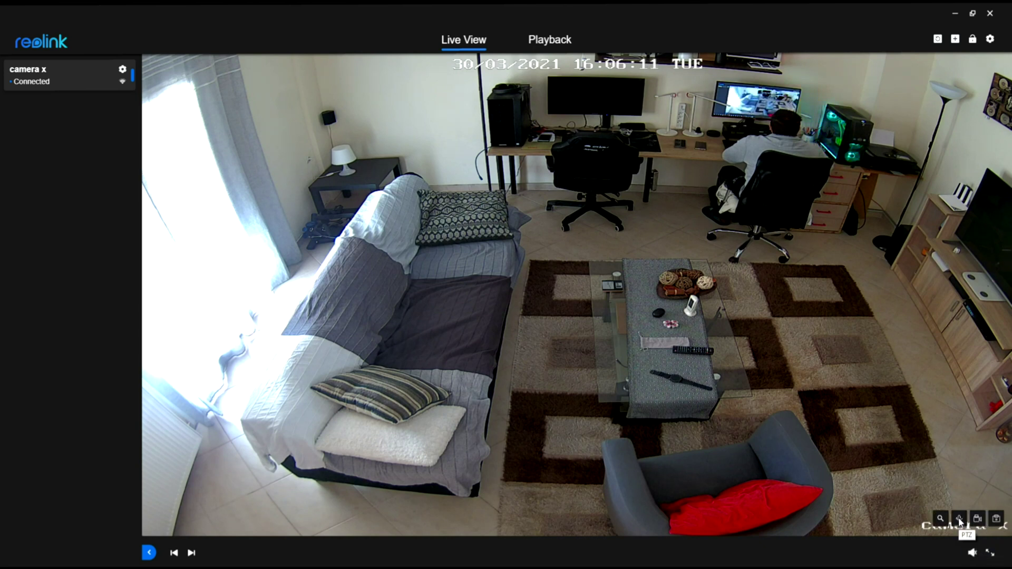
Step: Zoom the camera in ten steps onto the coffee table, then back out to the room
click(960, 519)
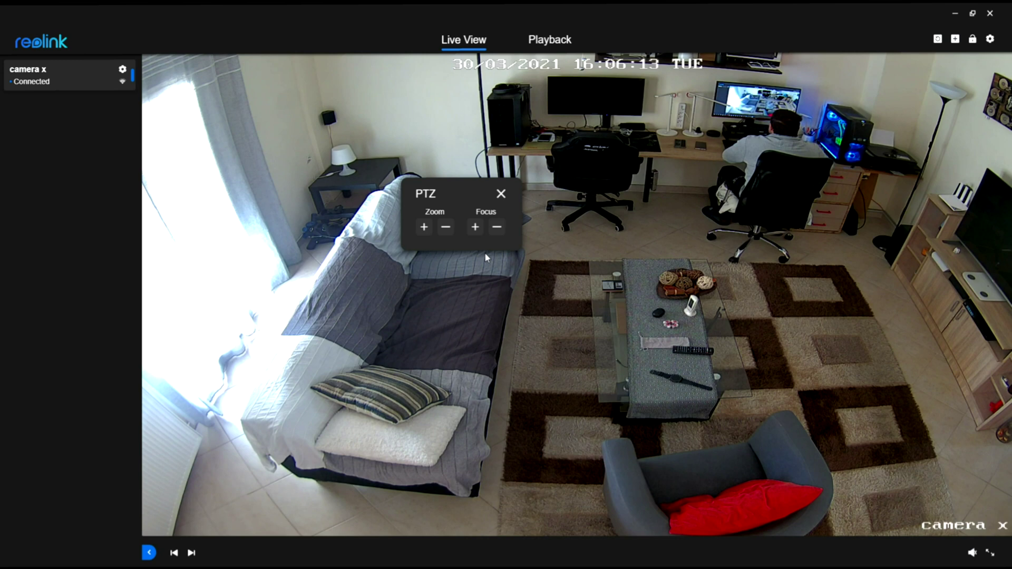
click(425, 227)
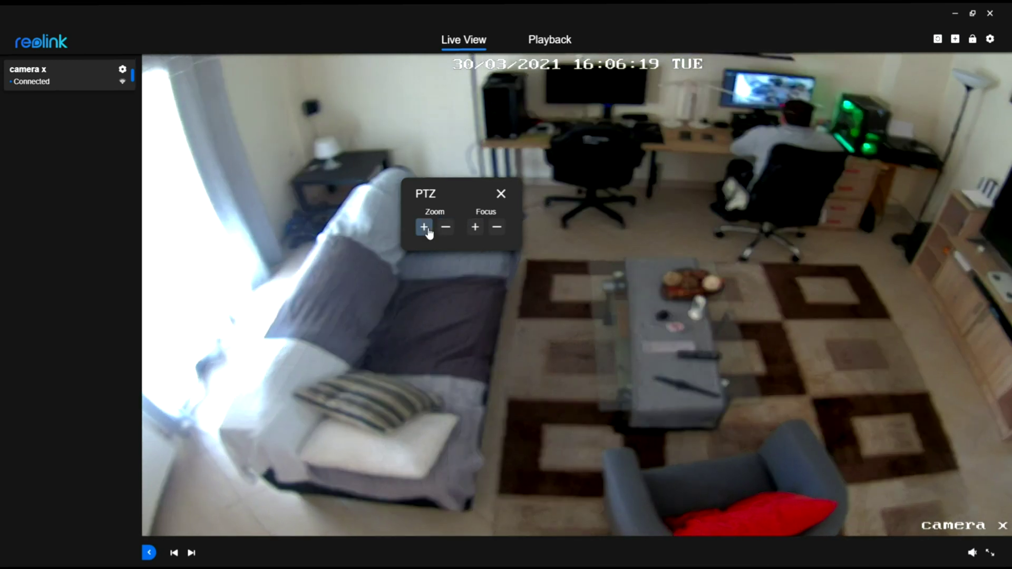
click(425, 227)
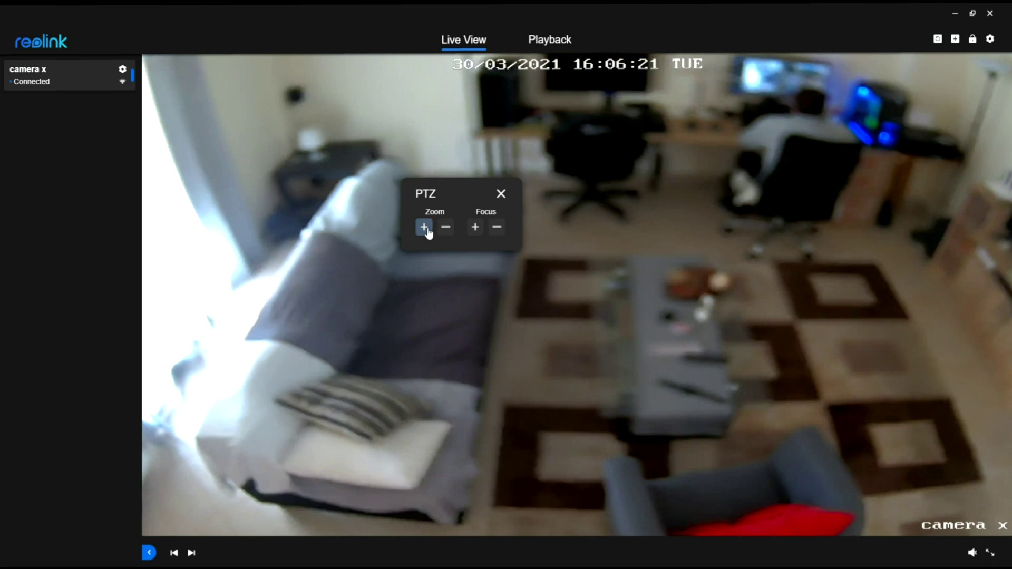
click(425, 227)
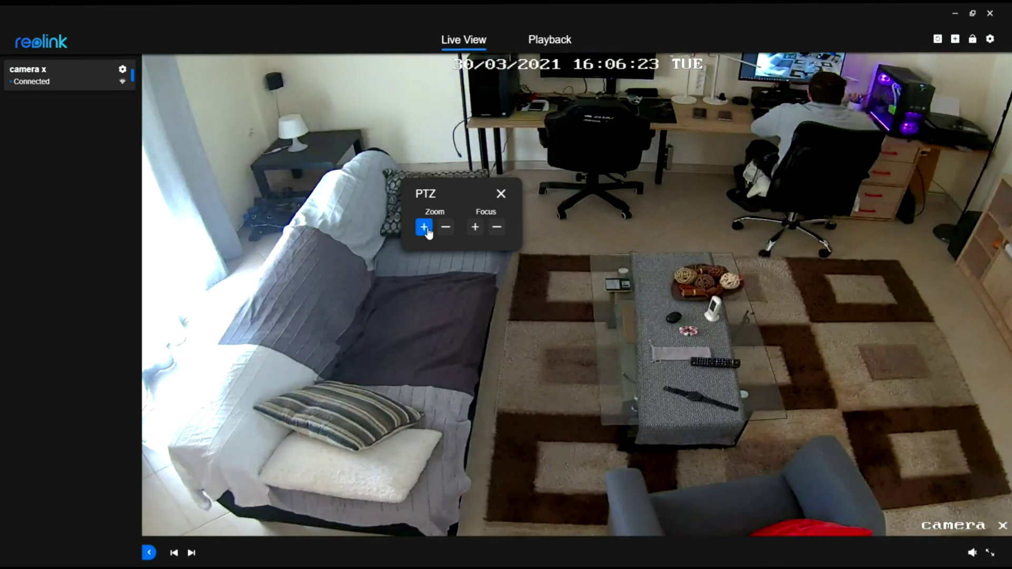
click(425, 227)
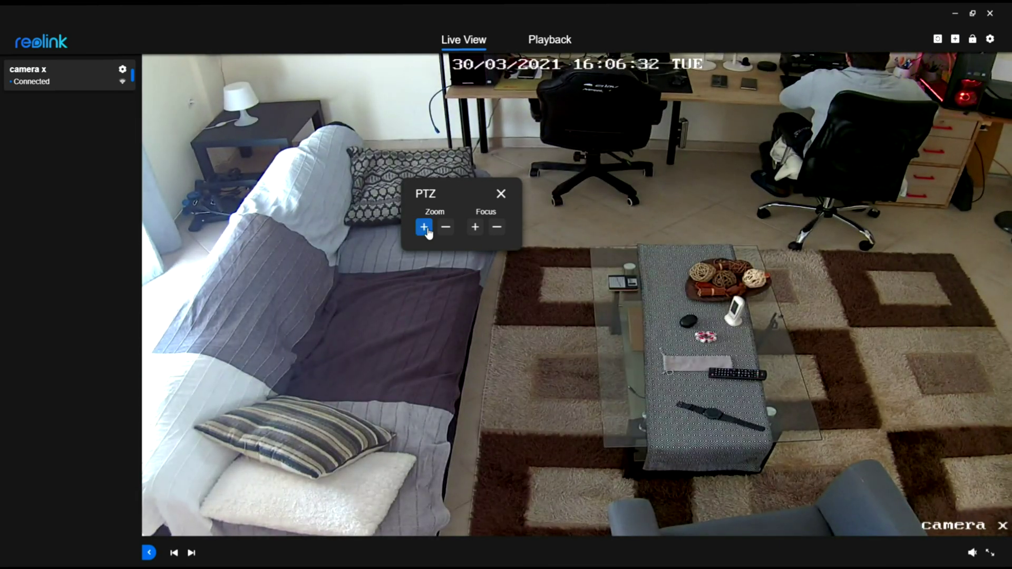
click(424, 227)
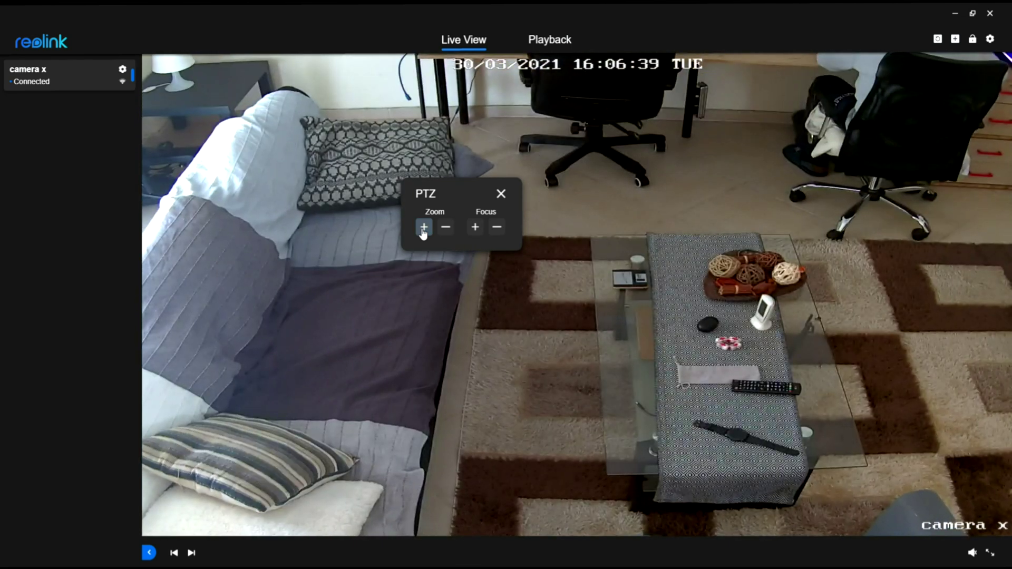
click(424, 227)
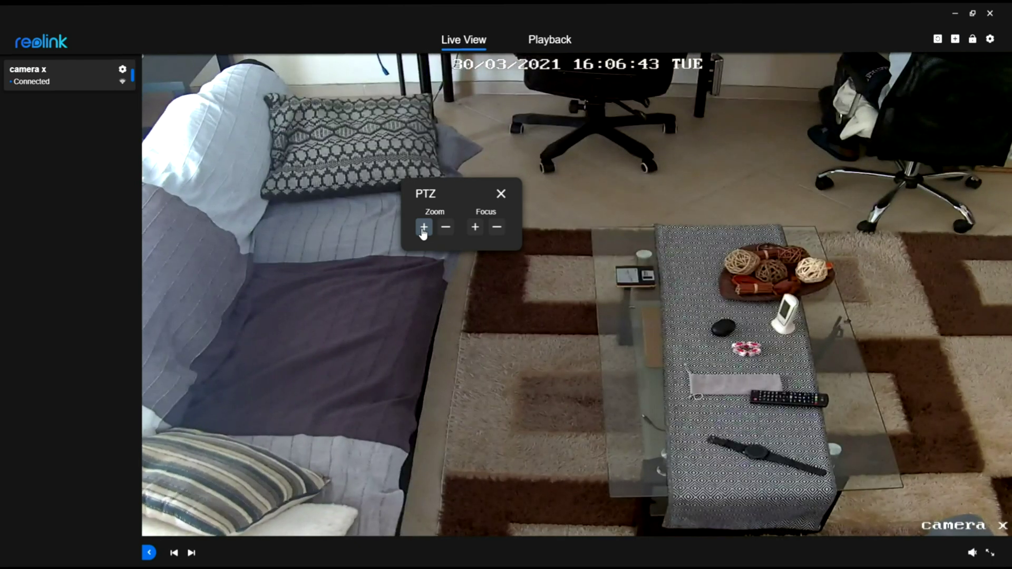
click(422, 230)
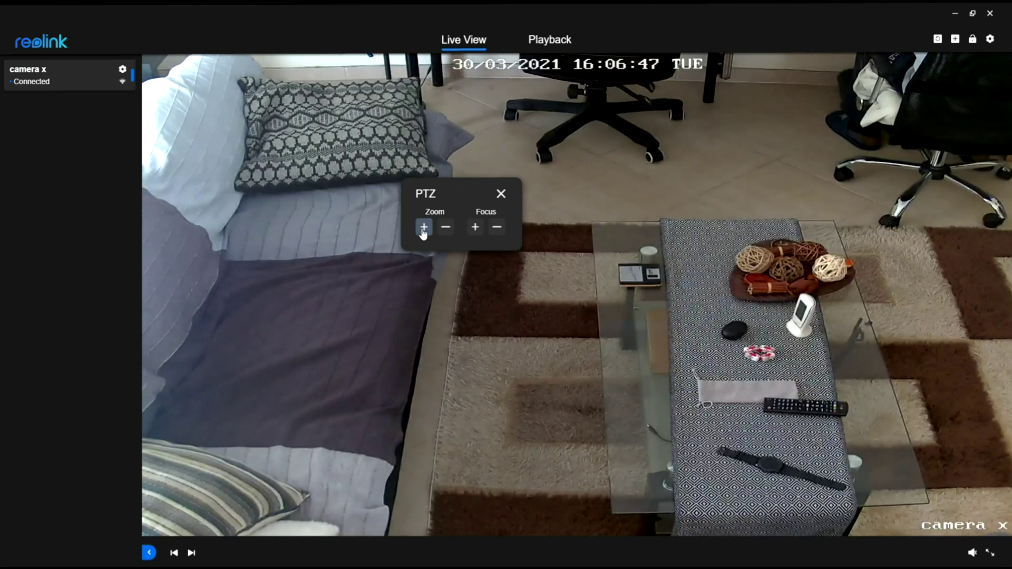
click(422, 230)
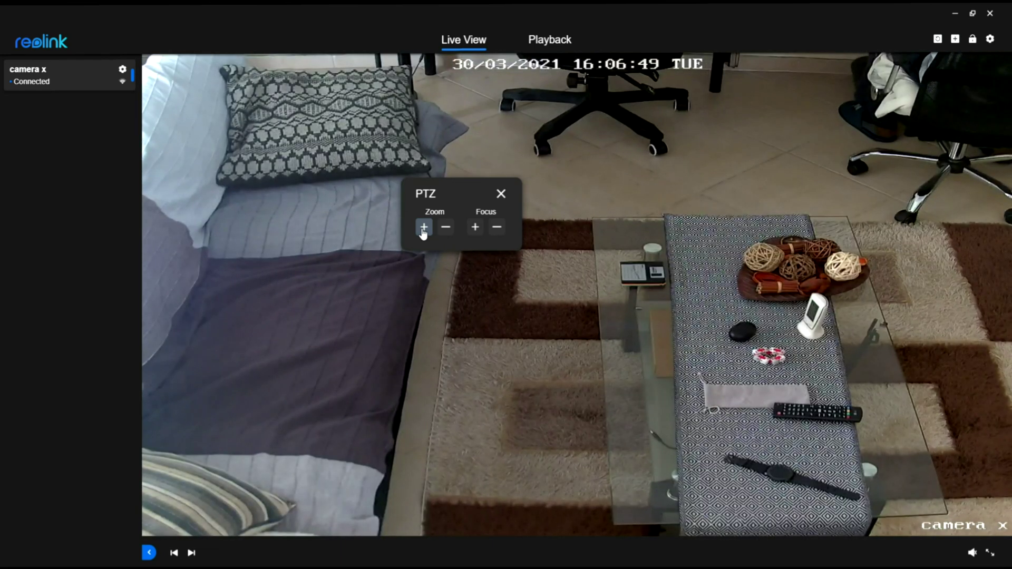
click(422, 229)
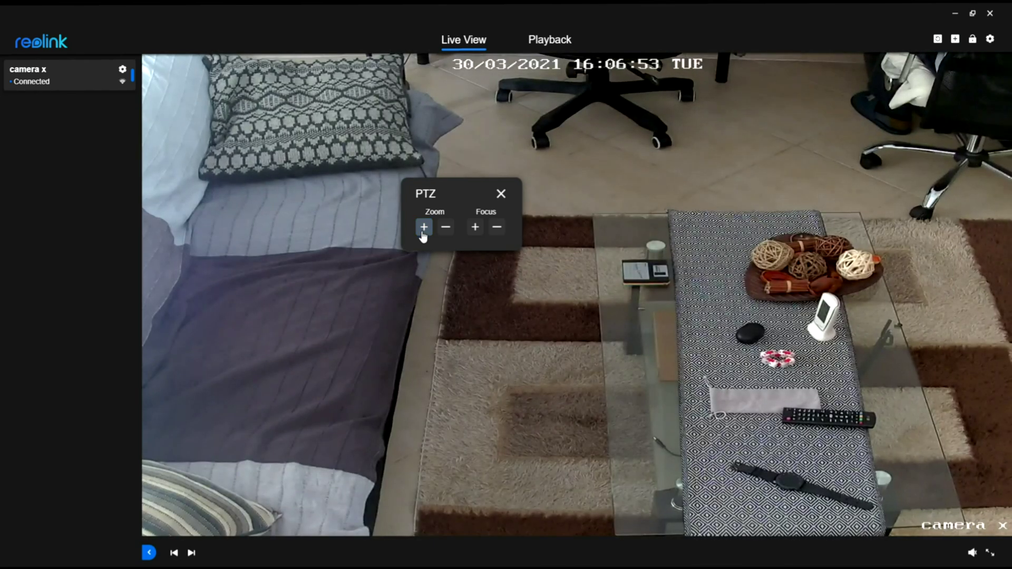
click(422, 231)
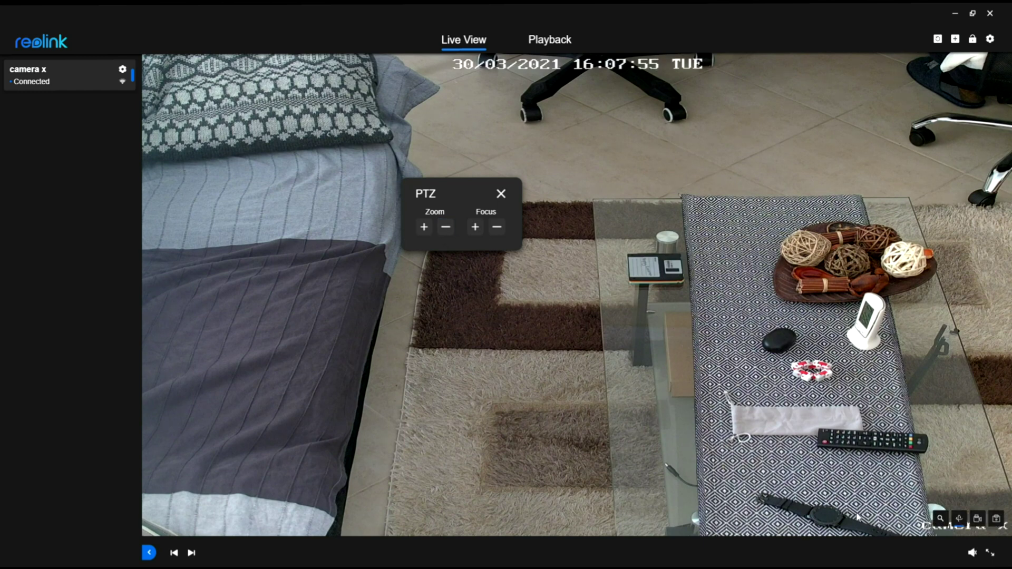
click(446, 227)
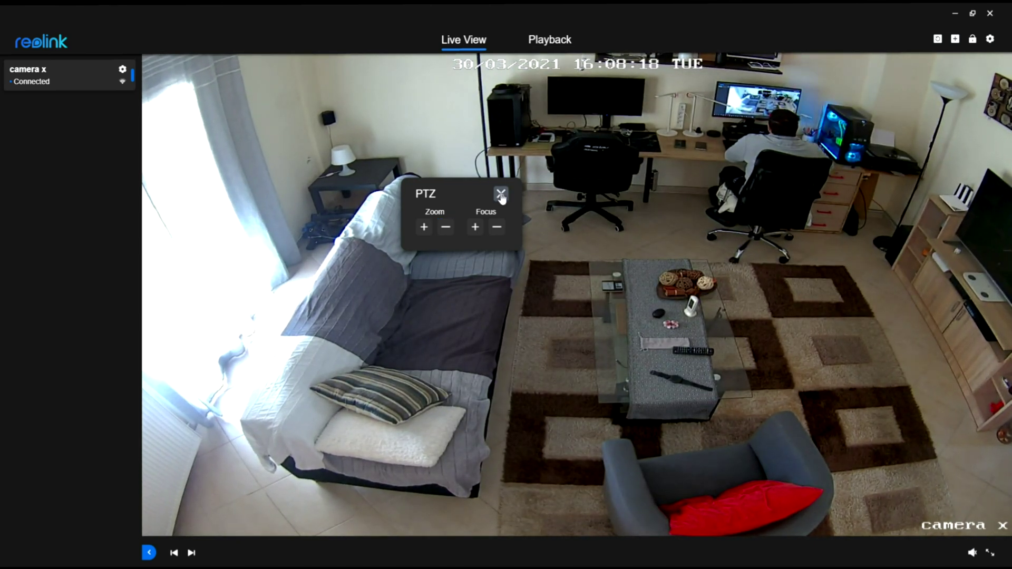
Step: Close the PTZ controls and scan the General client settings, e.g. Stretch Mode and Language Auto
click(500, 195)
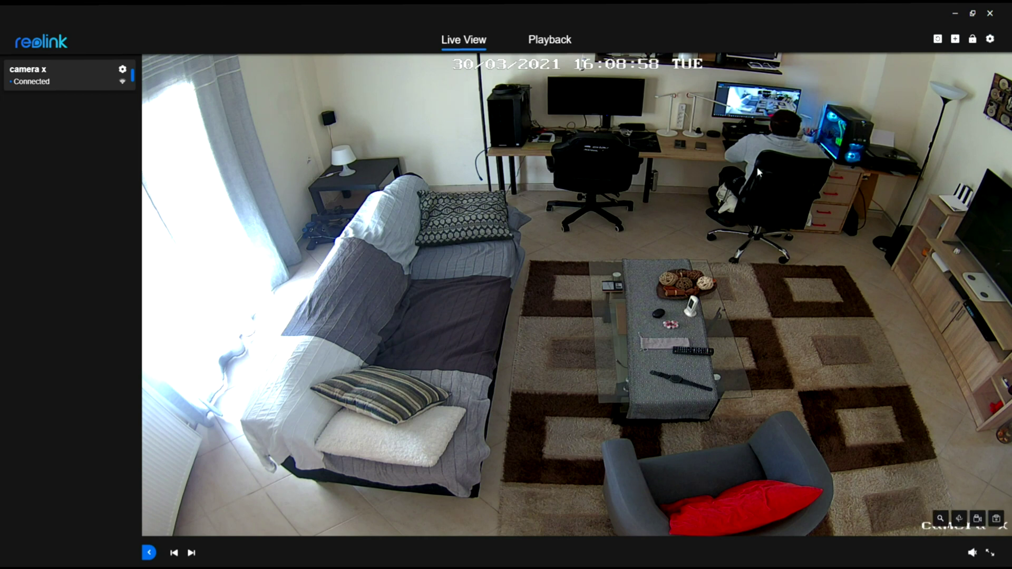
click(989, 38)
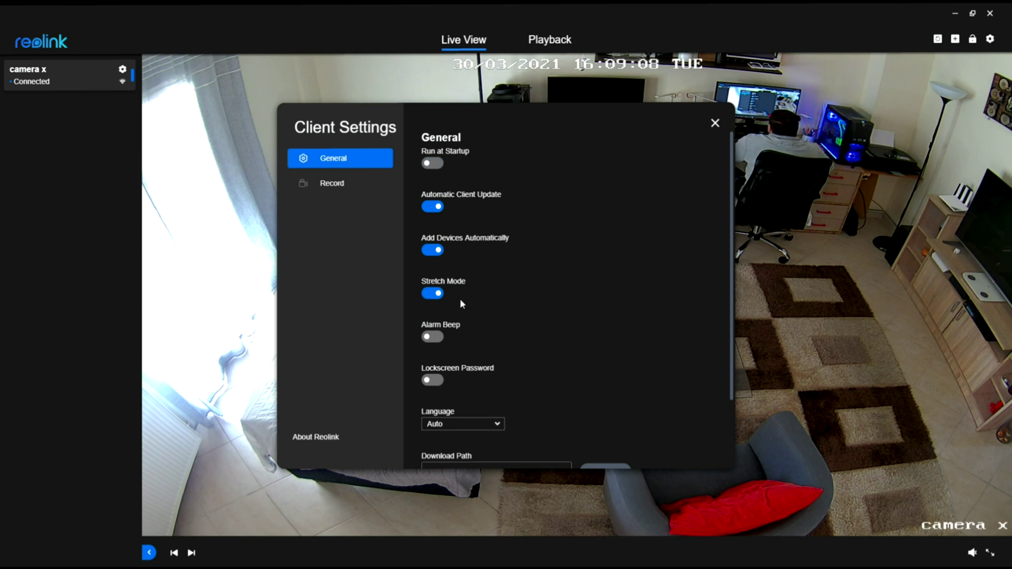
scroll(552, 332, down, 3)
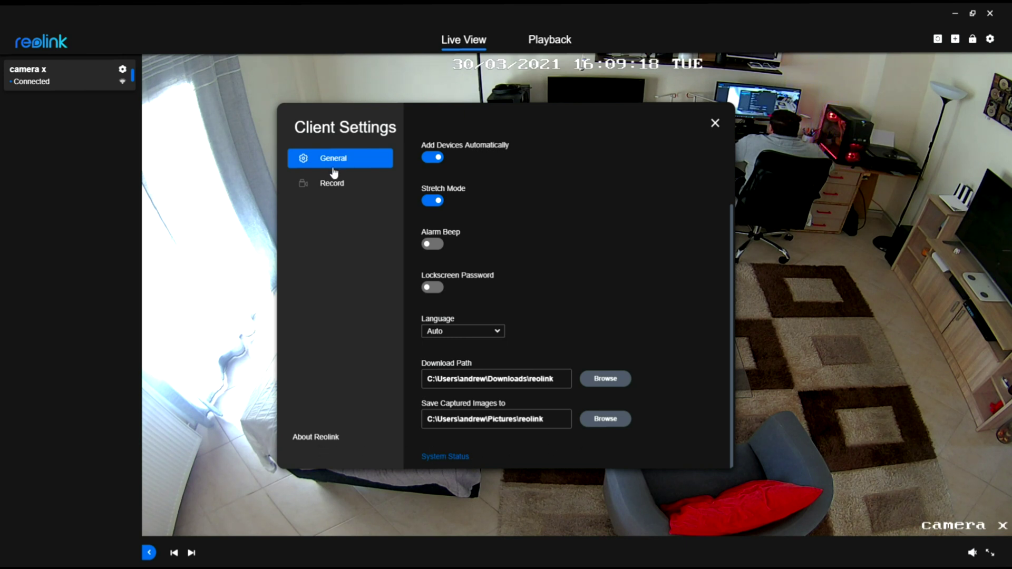
Step: On the Record page, set video file duration to 20 minutes and folder size to 20 GB
click(332, 185)
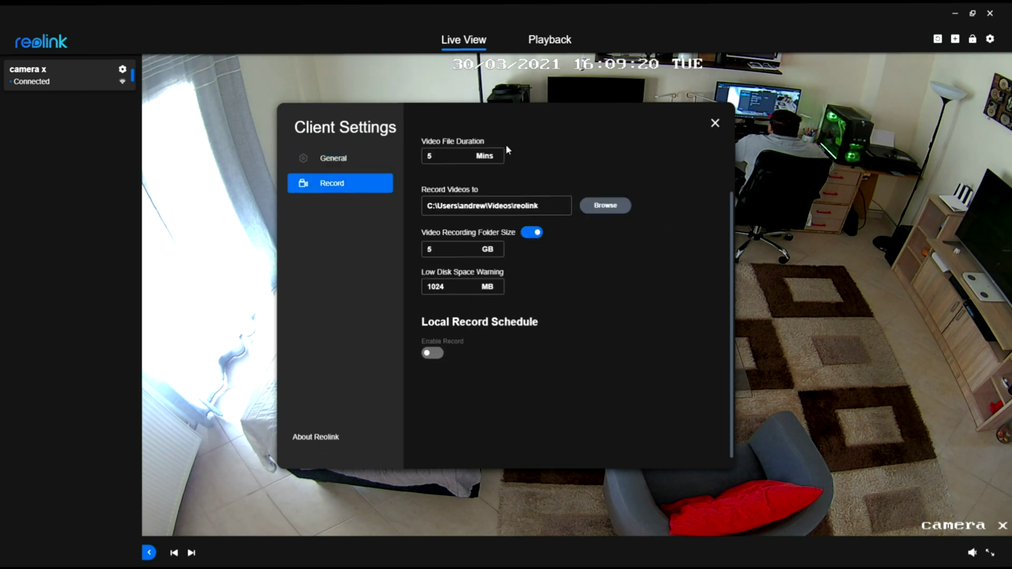
click(457, 154)
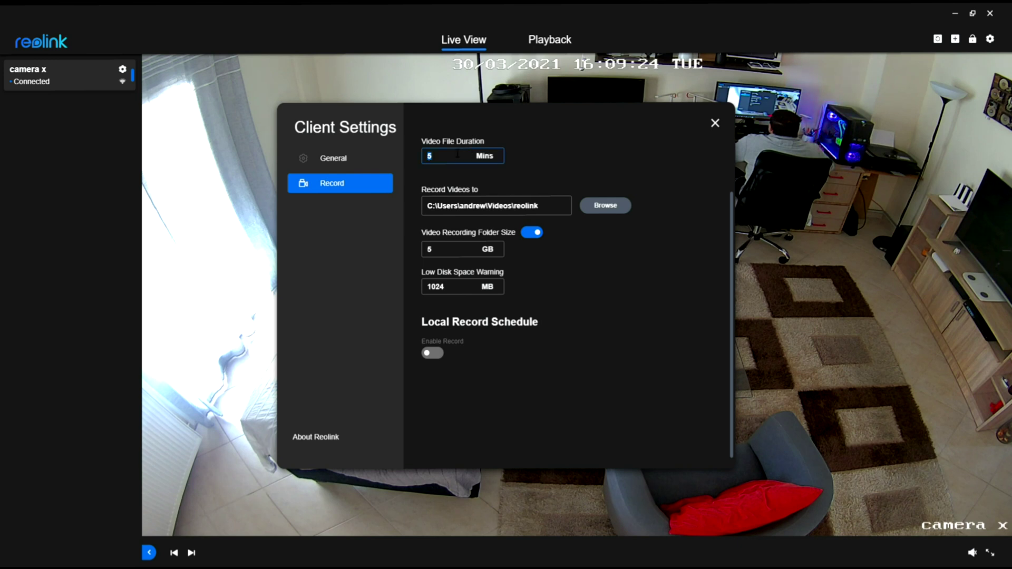
text(20)
click(457, 247)
key(BackSpace)
text(20)
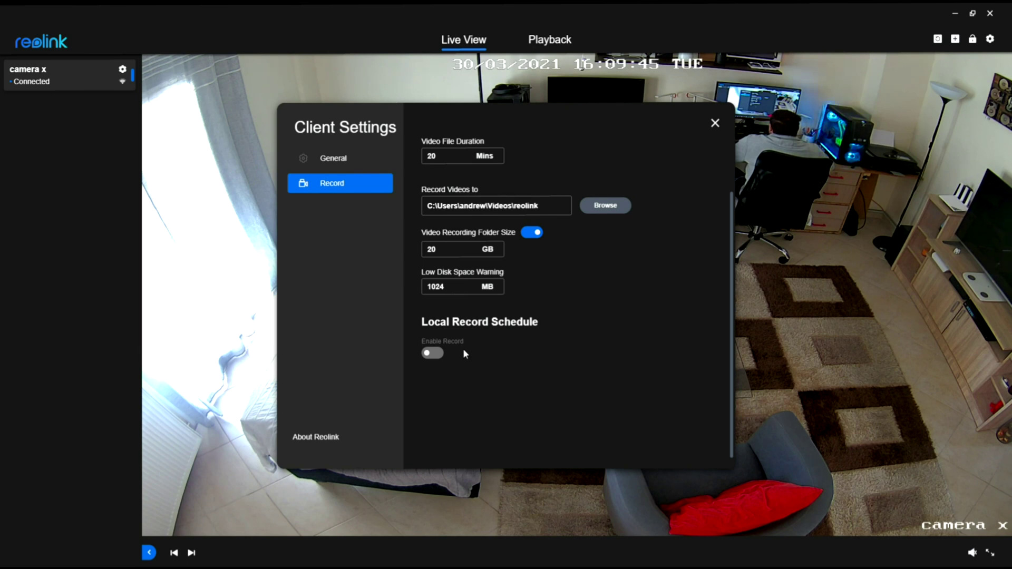
Step: Enable the local record schedule and mark Friday hours 7–8 for Timer recording
click(432, 352)
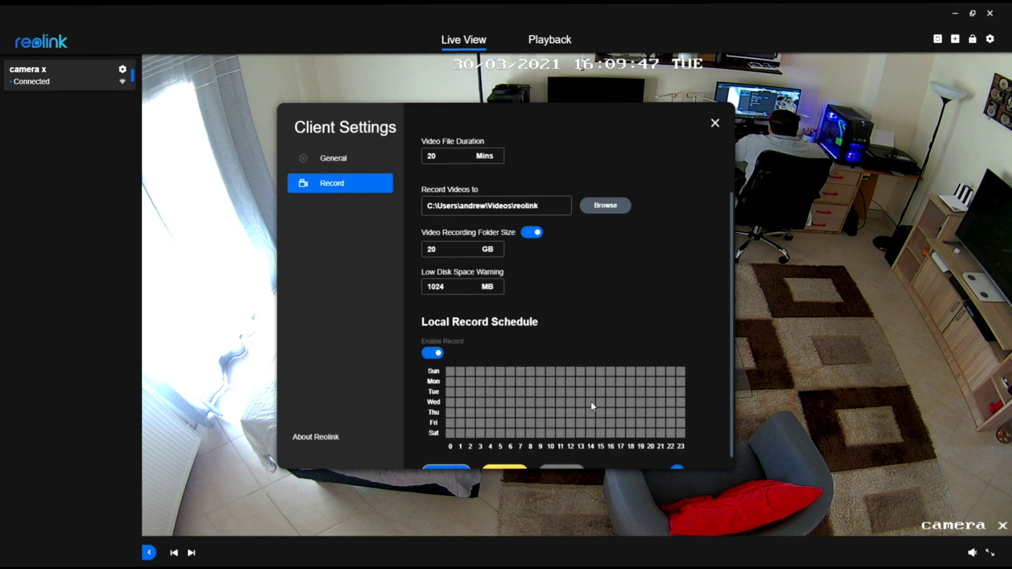
scroll(734, 427, down, 1)
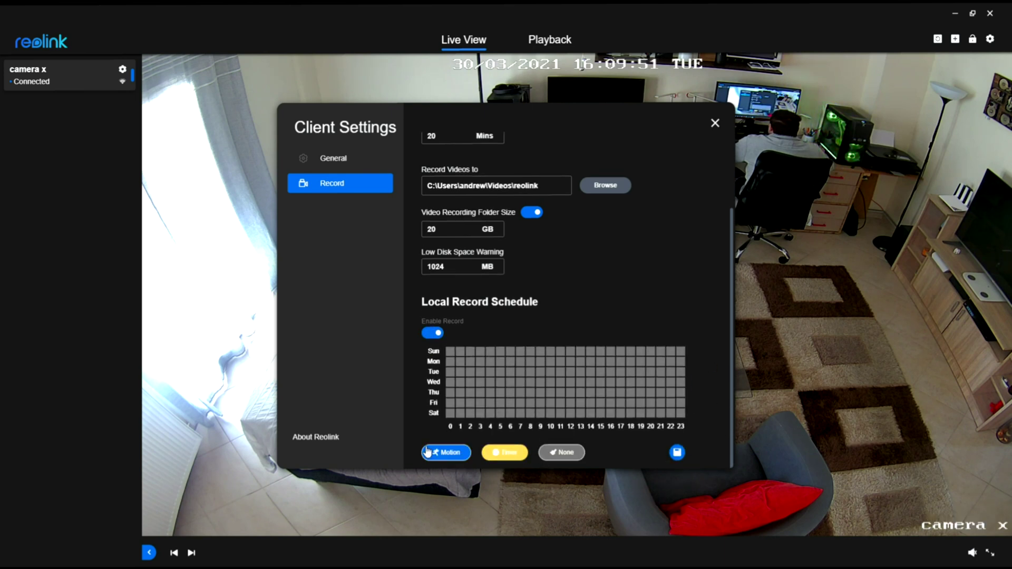
mouse_move(520, 404)
mouse_down()
mouse_move(520, 362)
mouse_move(532, 404)
mouse_move(554, 372)
mouse_move(592, 364)
mouse_move(608, 398)
mouse_move(662, 373)
mouse_up()
click(448, 453)
click(562, 452)
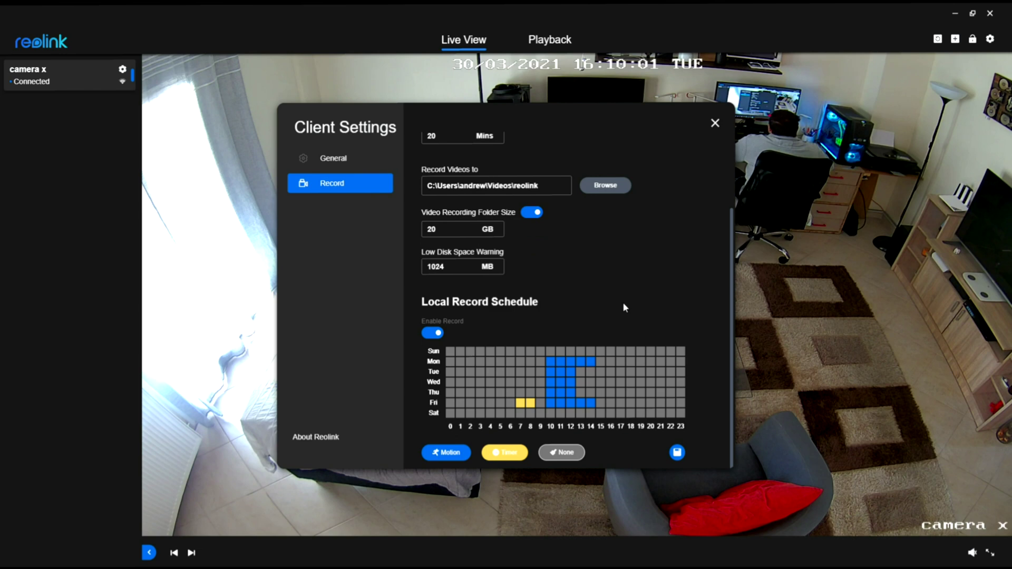
scroll(582, 226, up, 3)
Step: Return to General, close Client Settings, and switch to the Playback view
click(330, 161)
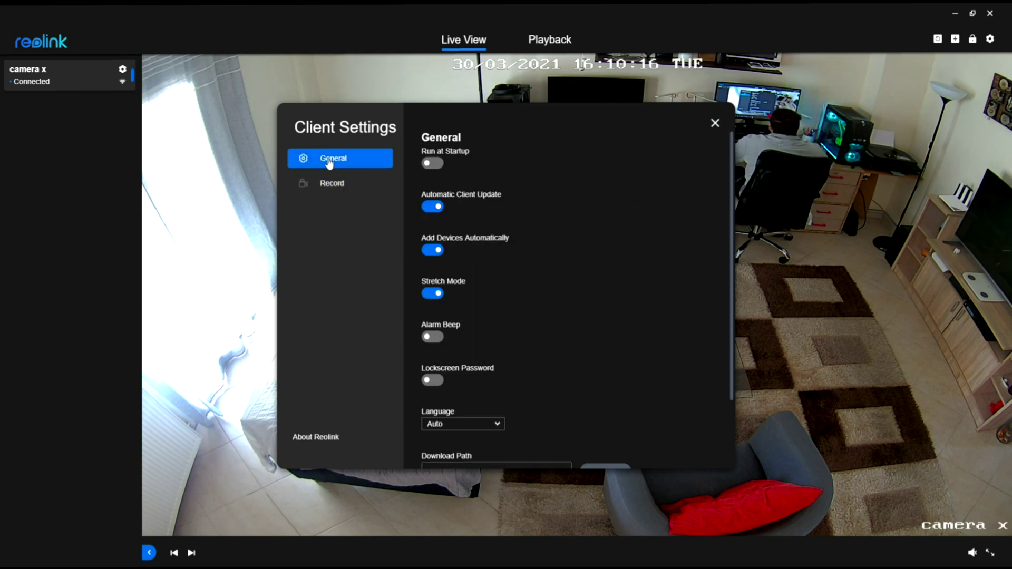
scroll(329, 162, down, 3)
click(763, 160)
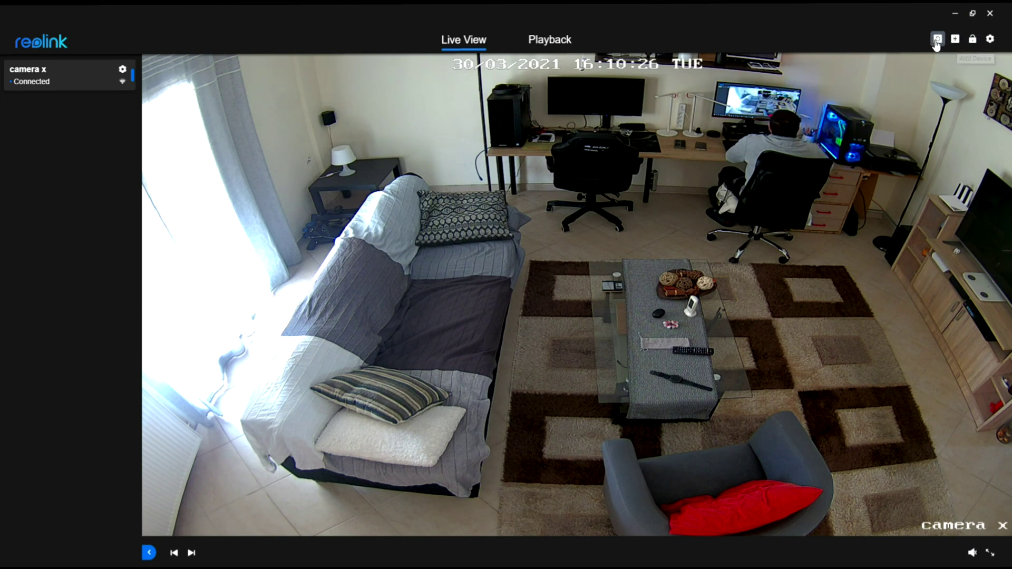
click(560, 41)
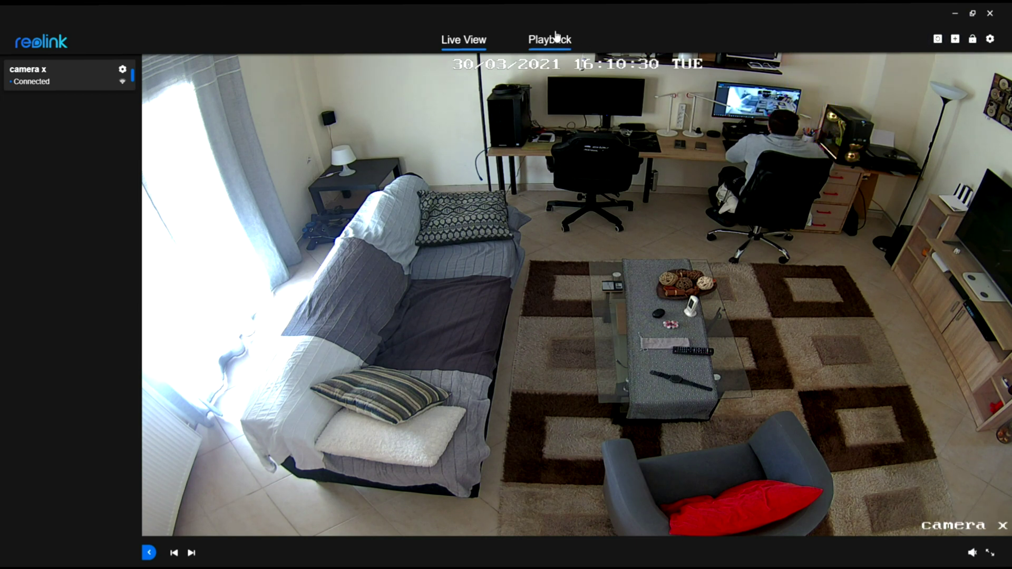